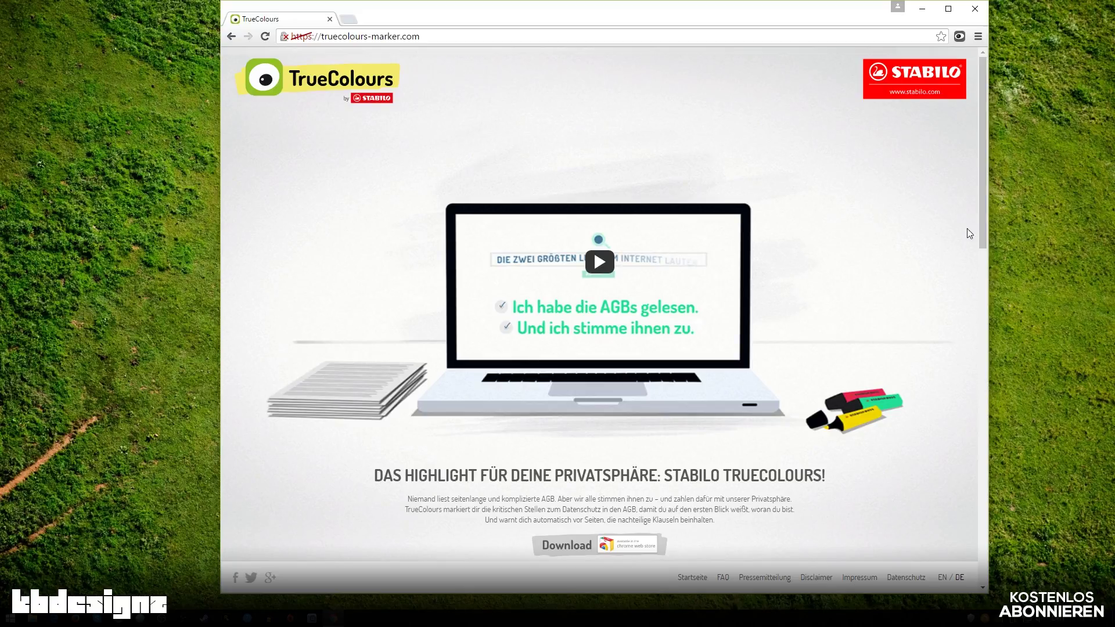
Scroll down the TrueColours homepage to its four-step feature overview
{"action": "scroll", "coordinate": [916, 209], "scroll_direction": "down", "scroll_amount": 3}
{"action": "scroll", "coordinate": [908, 219], "scroll_direction": "up", "scroll_amount": 3}
{"action": "scroll", "coordinate": [909, 219], "scroll_direction": "down", "scroll_amount": 7}
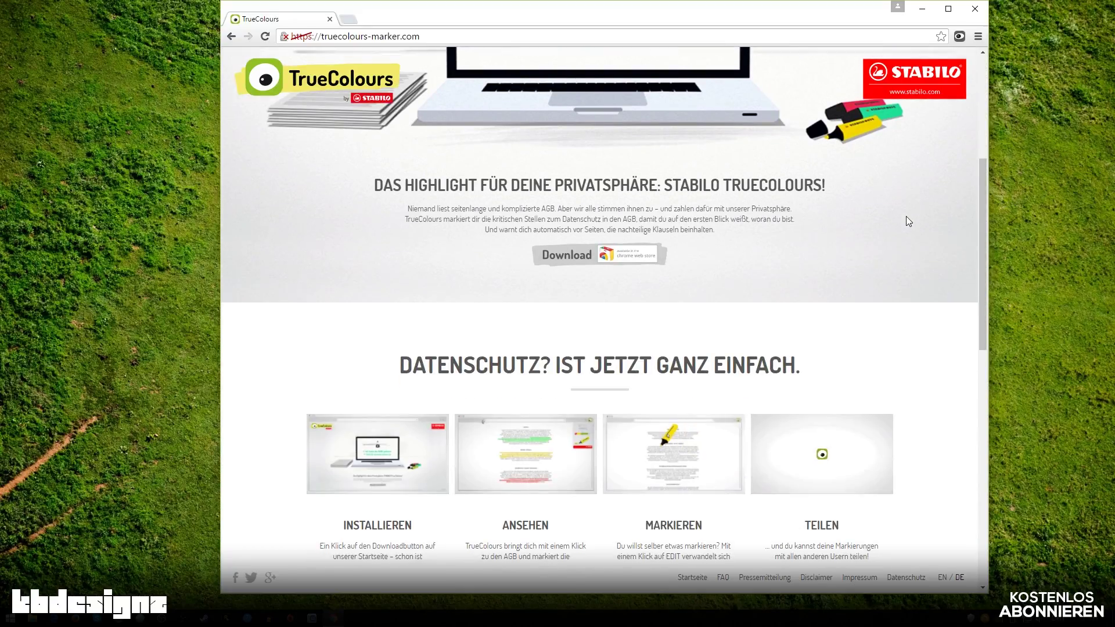
{"action": "scroll", "coordinate": [691, 287], "scroll_direction": "up", "scroll_amount": 3}
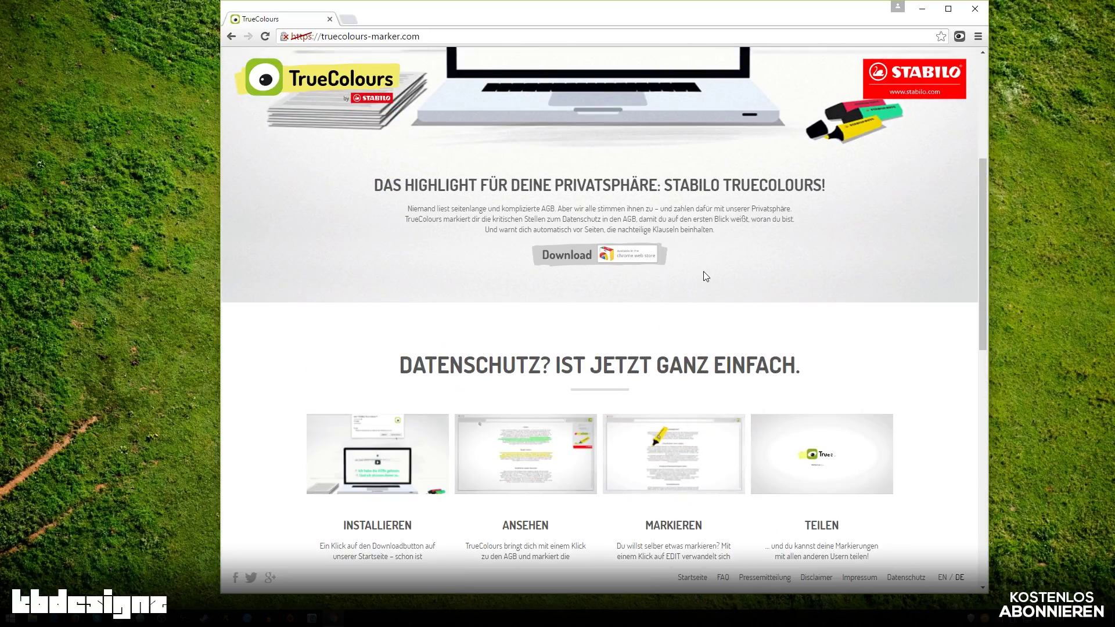
{"action": "scroll", "coordinate": [707, 277], "scroll_direction": "up", "scroll_amount": 4}
{"action": "scroll", "coordinate": [705, 291], "scroll_direction": "down", "scroll_amount": 4}
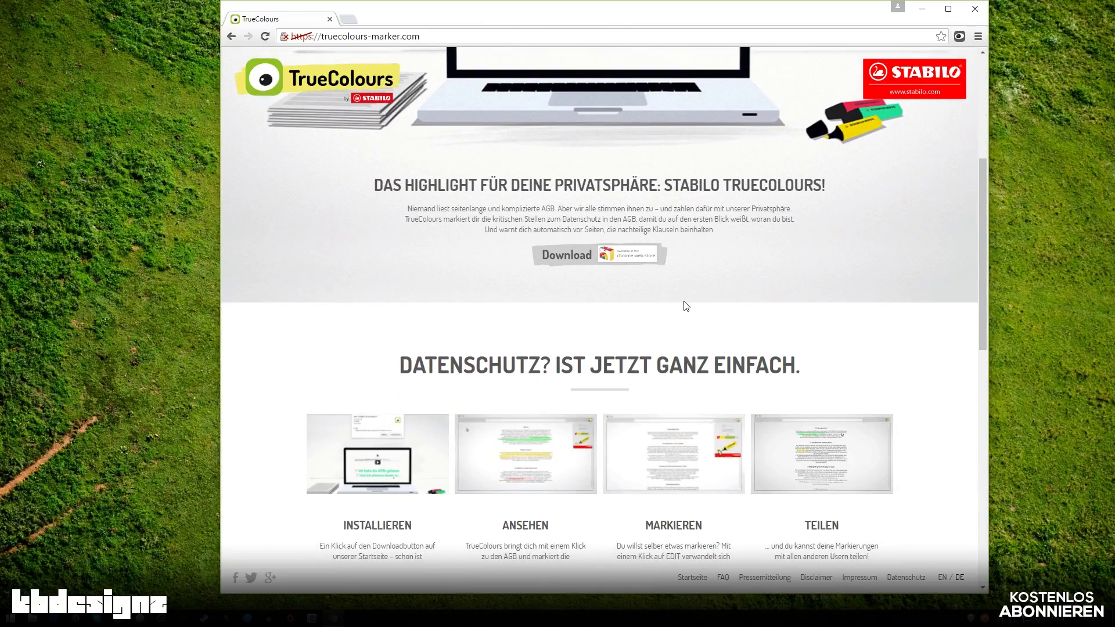
{"action": "scroll", "coordinate": [608, 317], "scroll_direction": "up", "scroll_amount": 4}
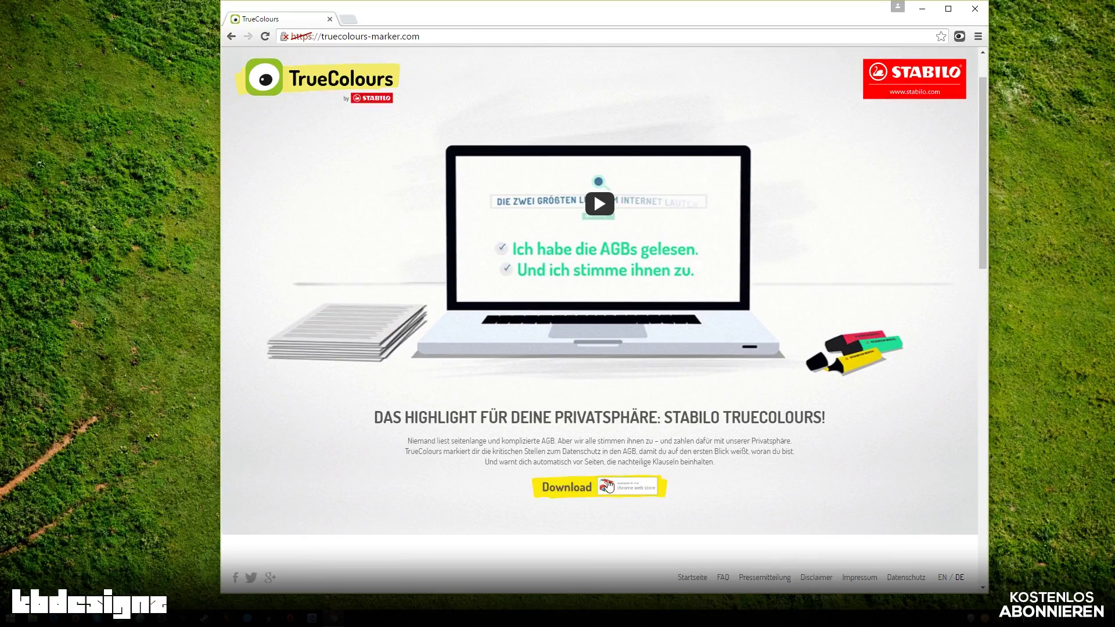
{"action": "scroll", "coordinate": [678, 390], "scroll_direction": "down", "scroll_amount": 6}
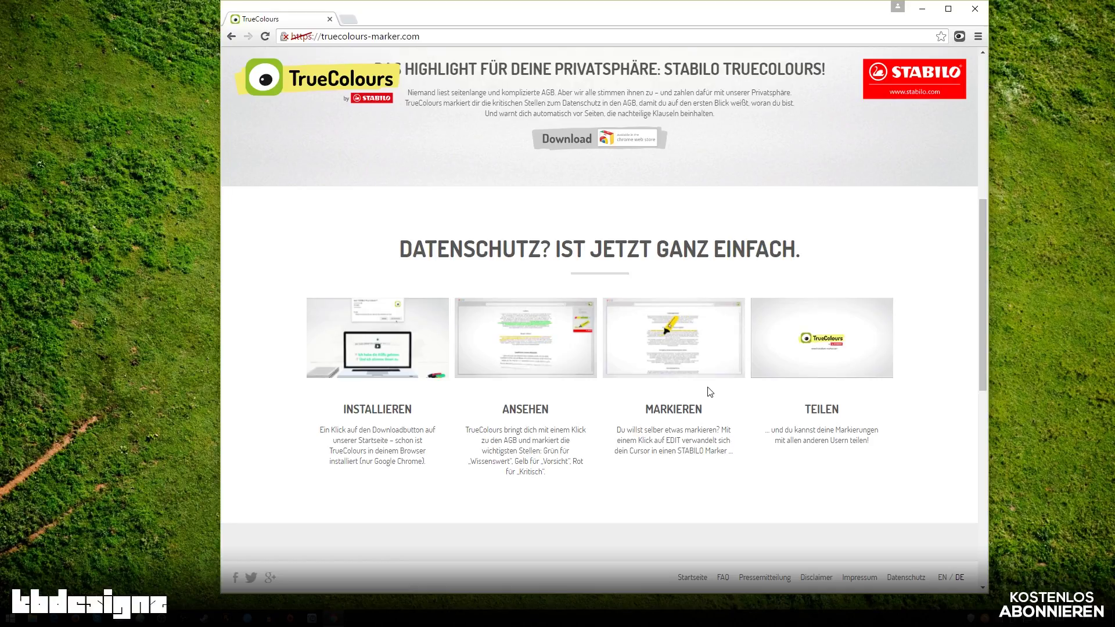
{"action": "scroll", "coordinate": [710, 393], "scroll_direction": "down", "scroll_amount": 1}
{"action": "scroll", "coordinate": [710, 393], "scroll_direction": "down", "scroll_amount": 1}
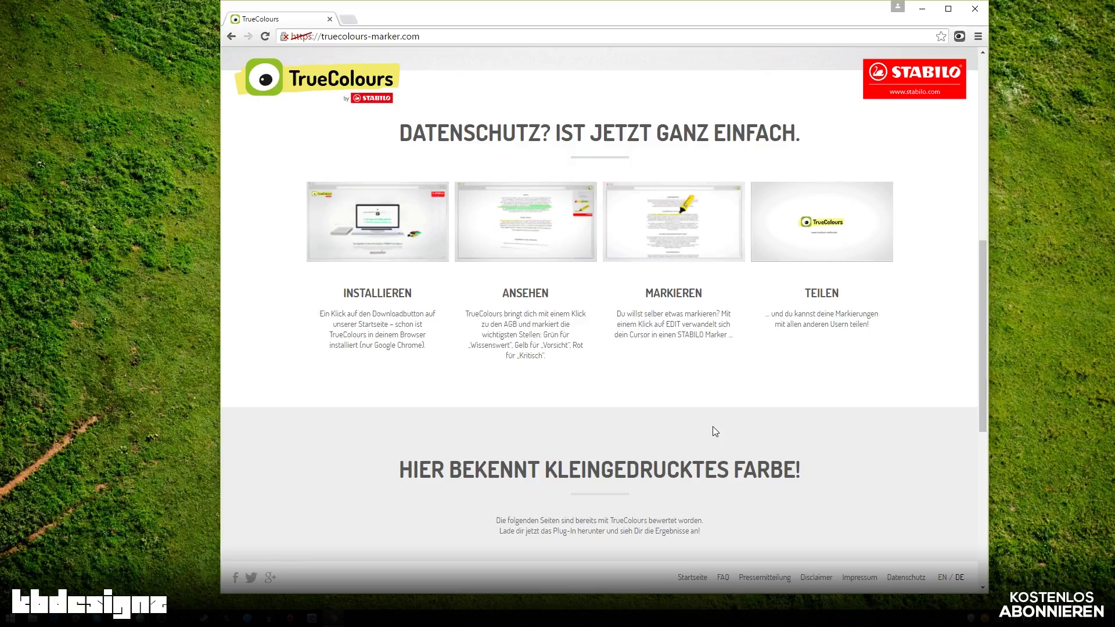
{"action": "scroll", "coordinate": [712, 432], "scroll_direction": "down", "scroll_amount": 6}
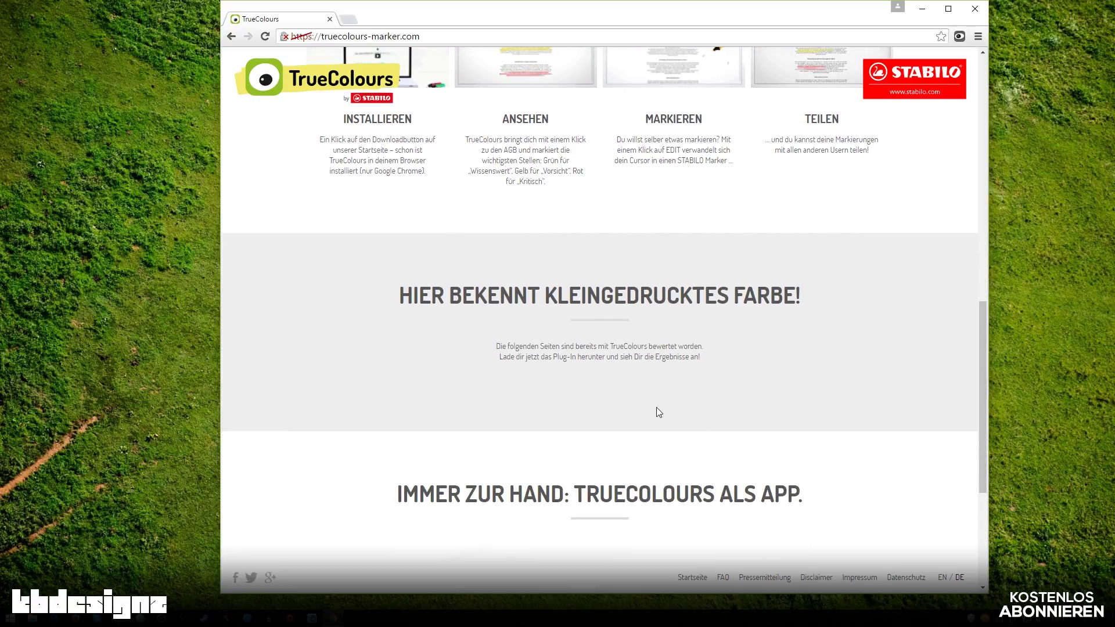
{"action": "scroll", "coordinate": [665, 395], "scroll_direction": "down", "scroll_amount": 1}
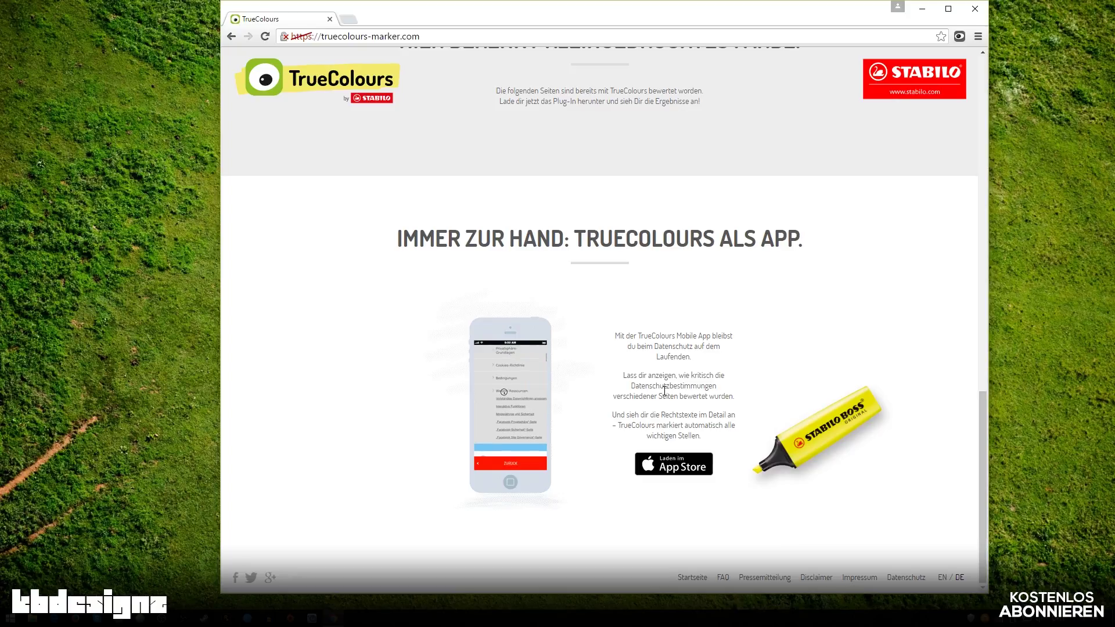
{"action": "scroll", "coordinate": [697, 360], "scroll_direction": "up", "scroll_amount": 14}
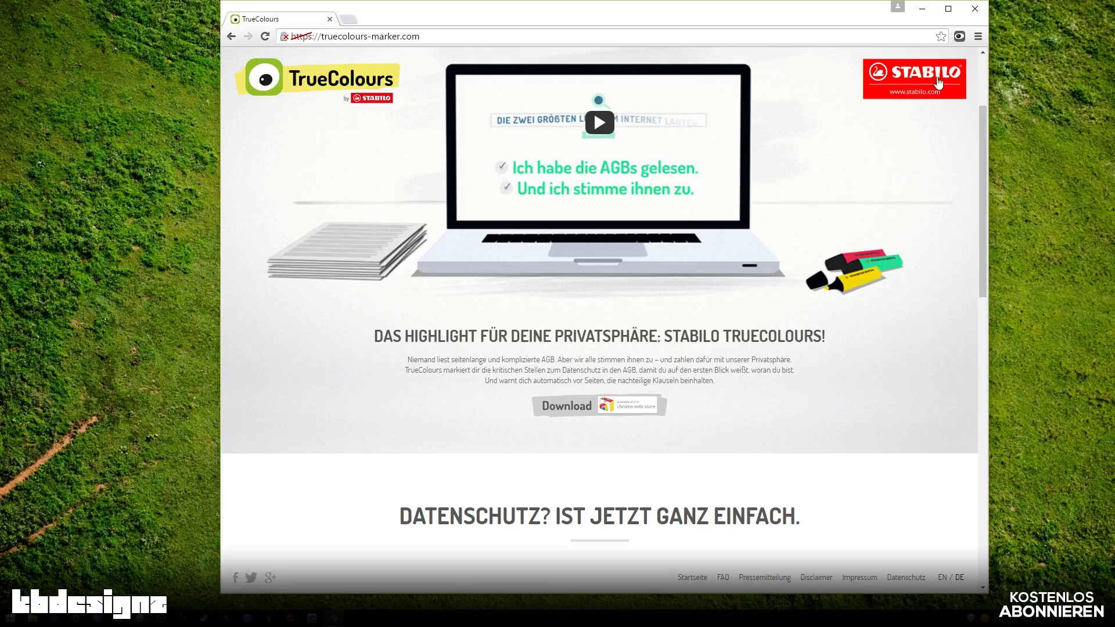
{"action": "left_click", "coordinate": [958, 38]}
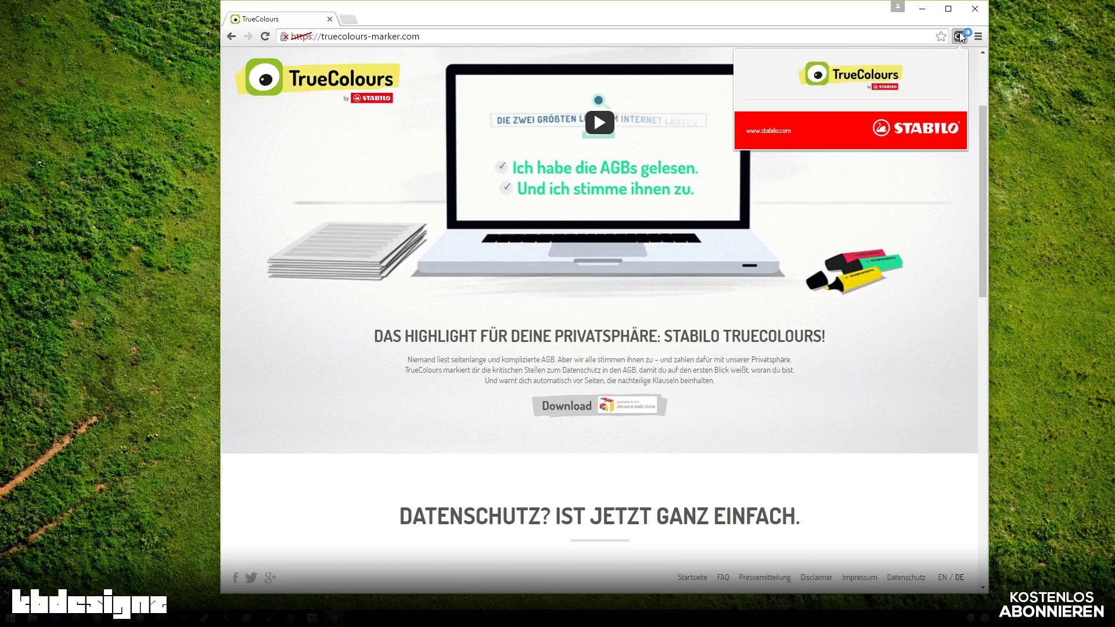
Load google.de in a new tab, check TrueColours' 14%/27%/59% rating, and open the highlighted privacy policy
{"action": "left_click", "coordinate": [959, 38]}
{"action": "left_click", "coordinate": [960, 37]}
{"action": "left_click", "coordinate": [349, 20]}
{"action": "type", "text": "google.de"}
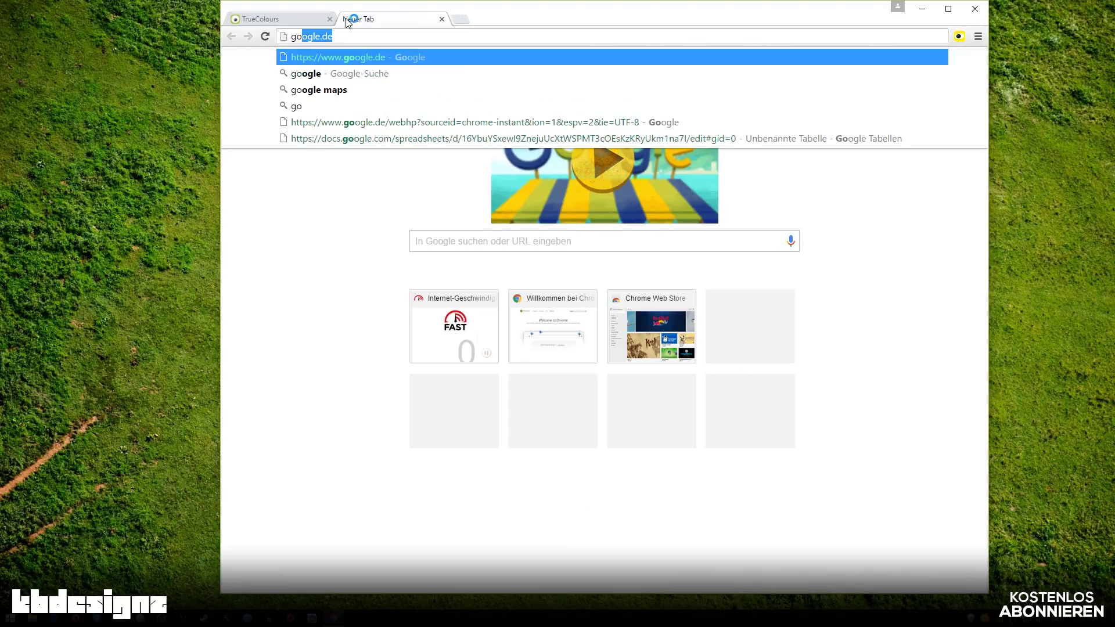
{"action": "key", "text": "Return"}
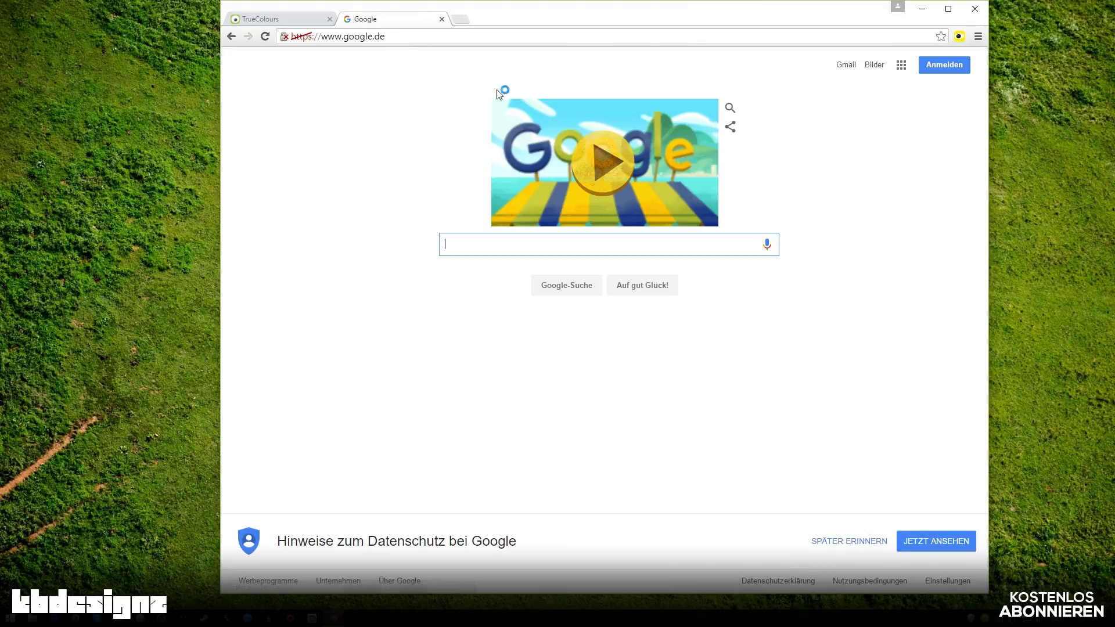
{"action": "left_click", "coordinate": [959, 38]}
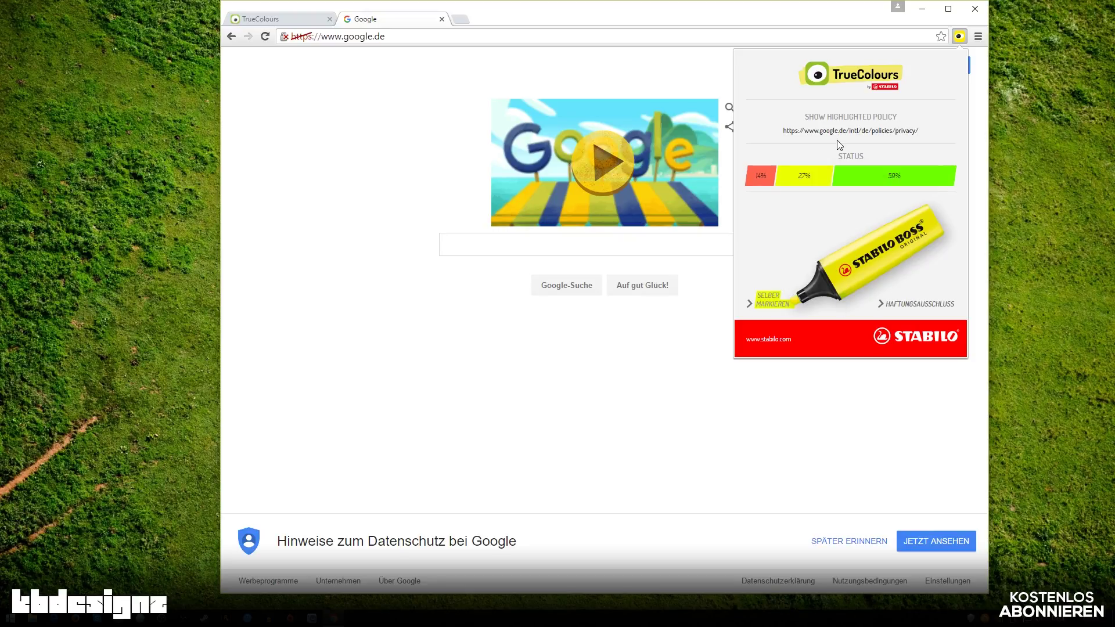
{"action": "left_click", "coordinate": [852, 131]}
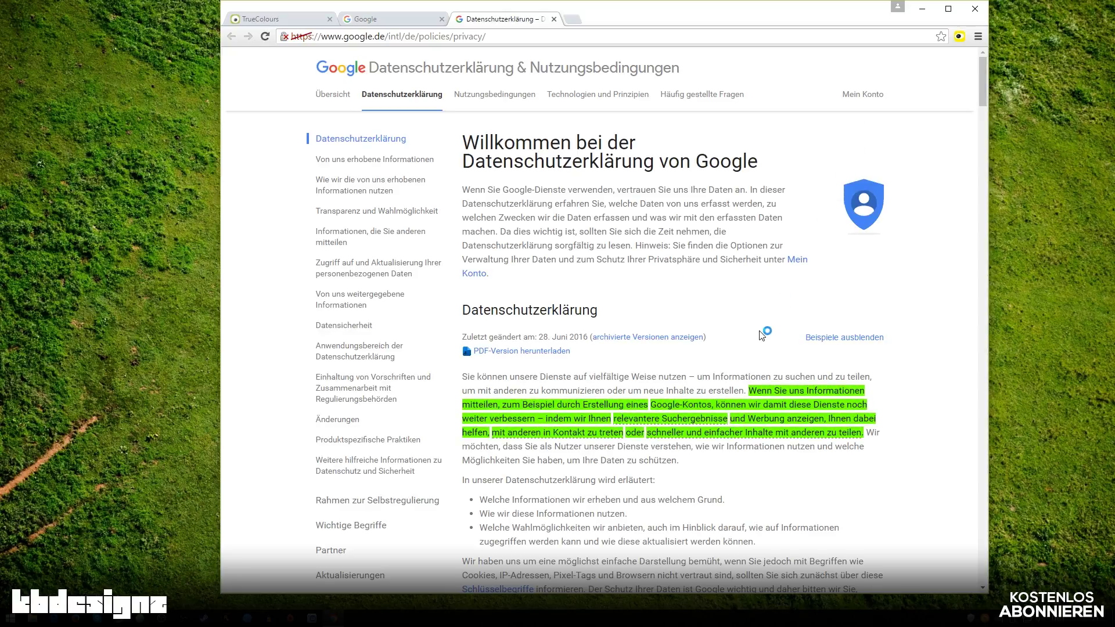
Scroll the Datenschutzerklärung and view the 'Beispiel' popups for the advertising passages
{"action": "scroll", "coordinate": [760, 329], "scroll_direction": "down", "scroll_amount": 2}
{"action": "scroll", "coordinate": [760, 329], "scroll_direction": "down", "scroll_amount": 3}
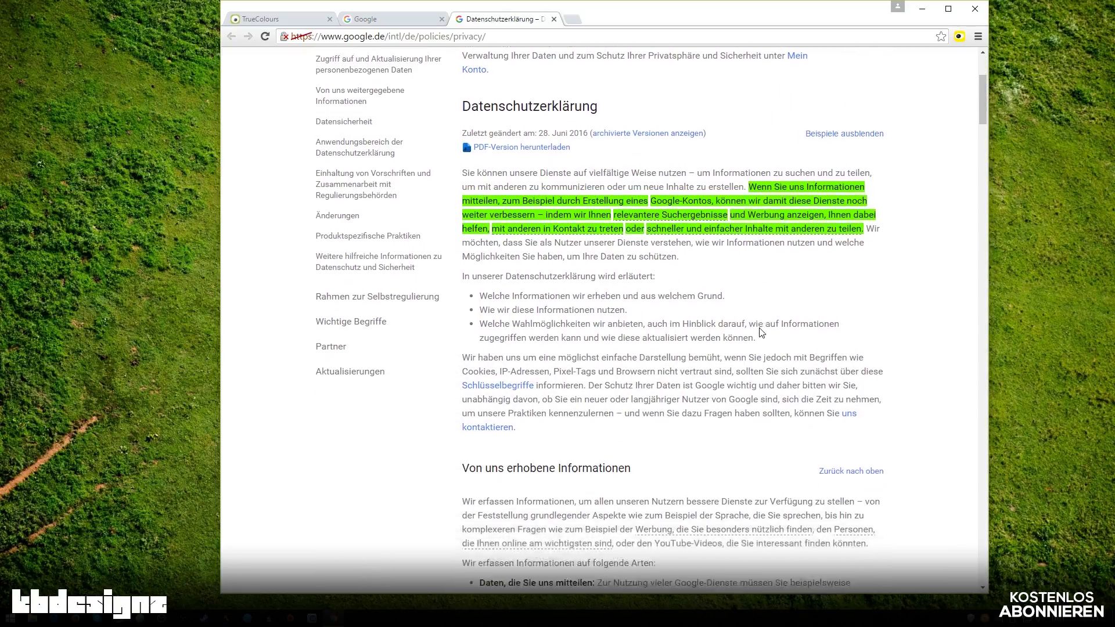
{"action": "scroll", "coordinate": [760, 329], "scroll_direction": "down", "scroll_amount": 4}
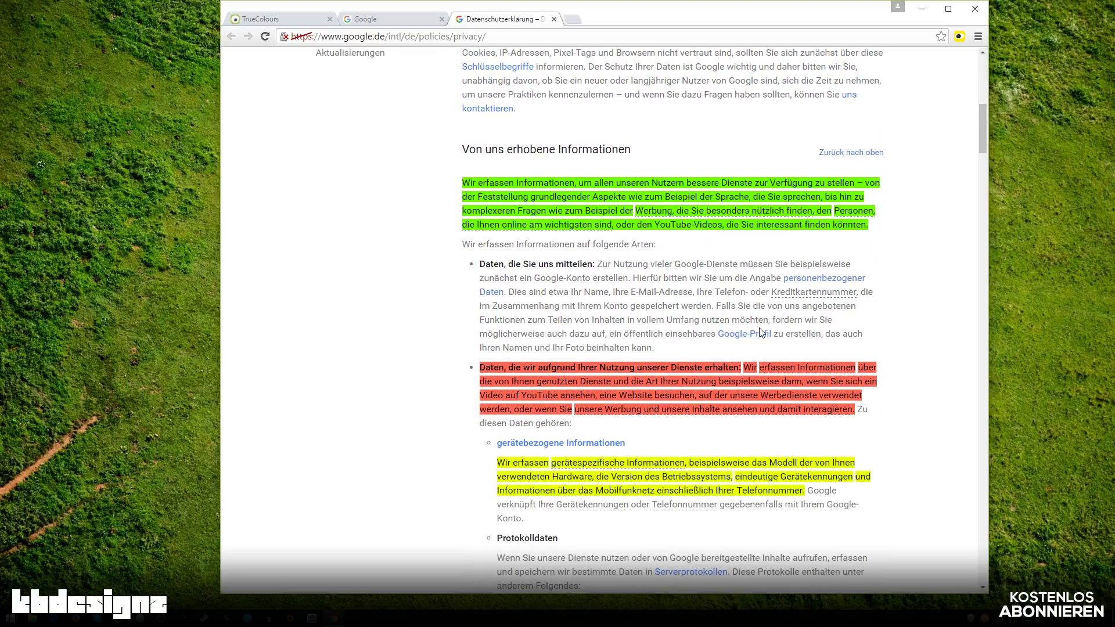
{"action": "left_click", "coordinate": [683, 214]}
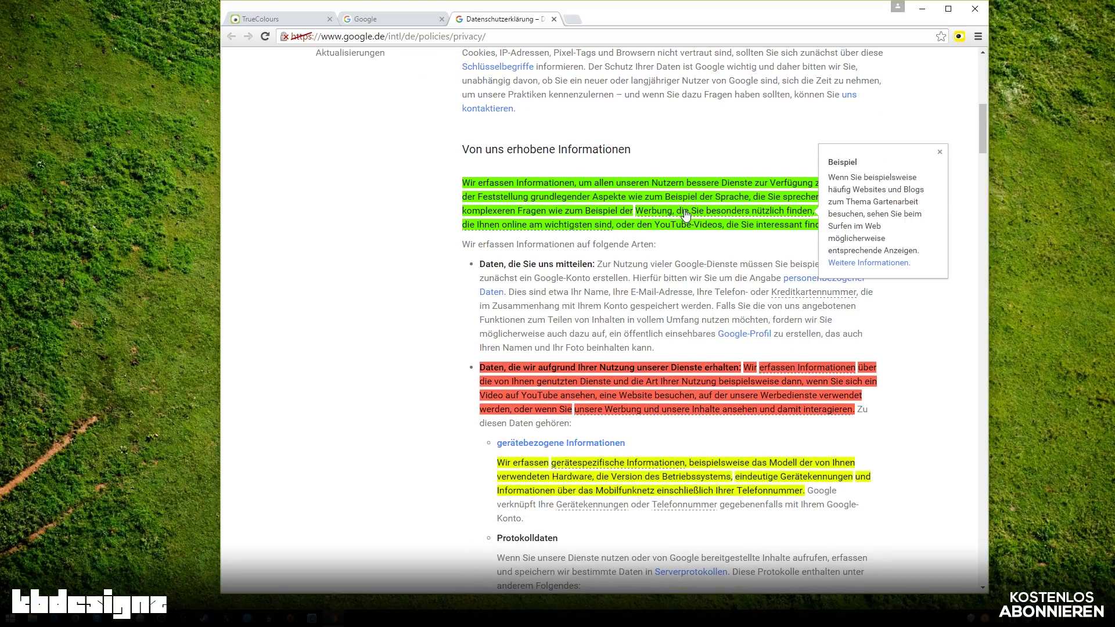
{"action": "left_click", "coordinate": [564, 225]}
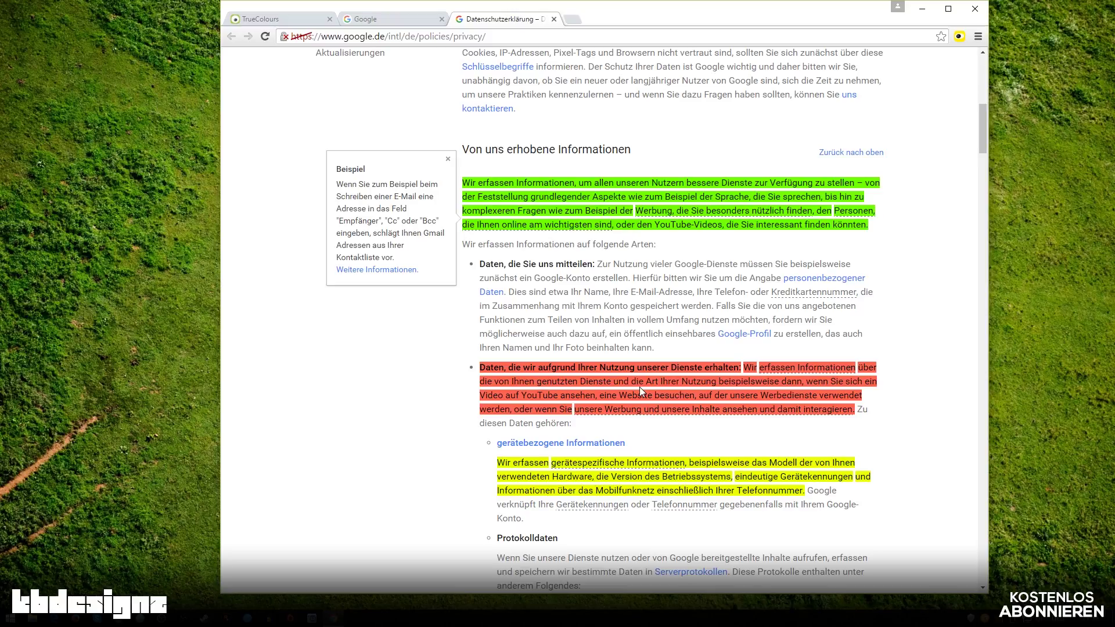
{"action": "left_click", "coordinate": [639, 409]}
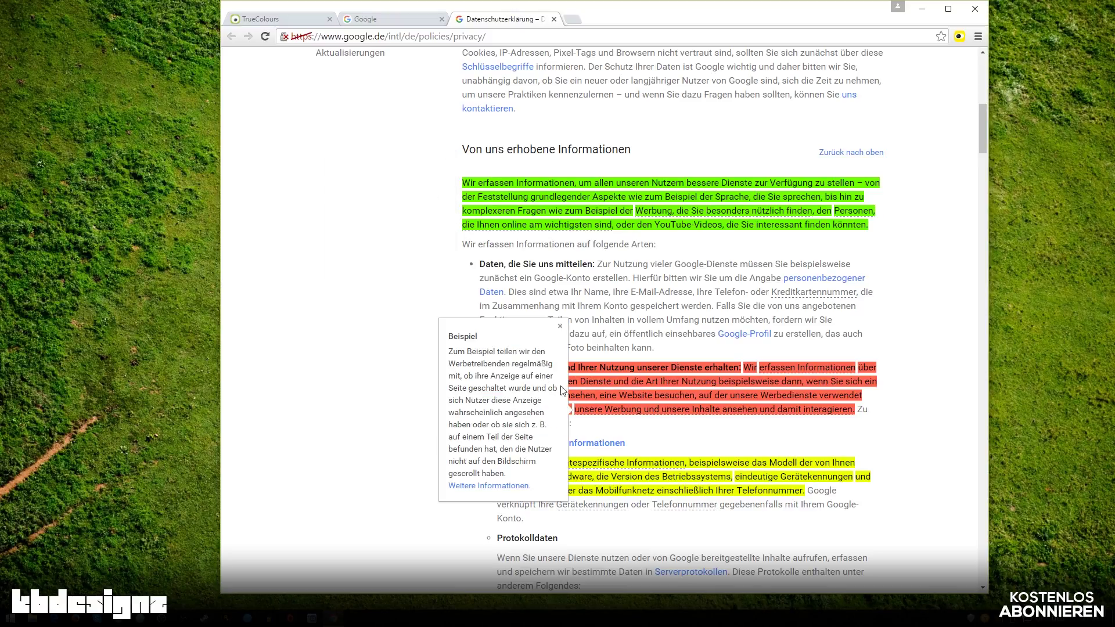
{"action": "left_click", "coordinate": [572, 334]}
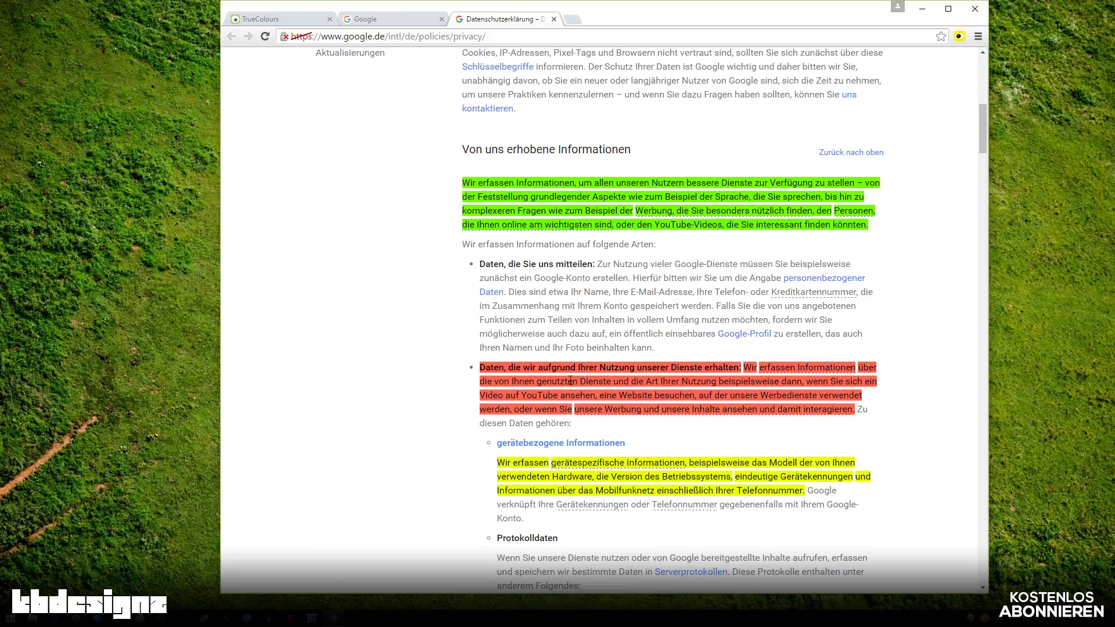
{"action": "left_click", "coordinate": [592, 410]}
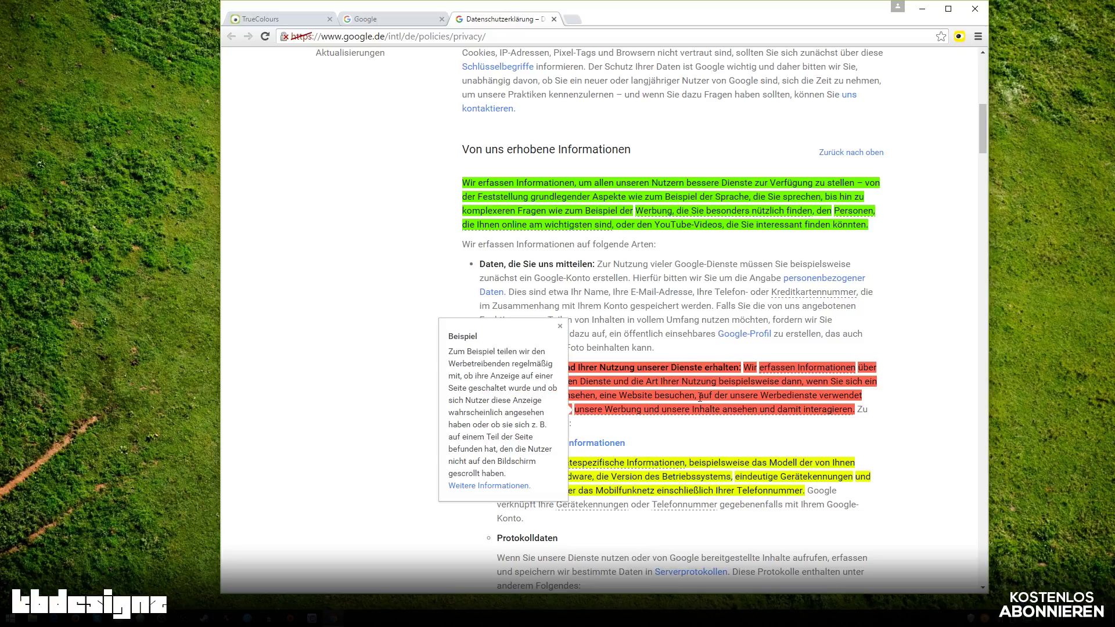
{"action": "left_click", "coordinate": [560, 327]}
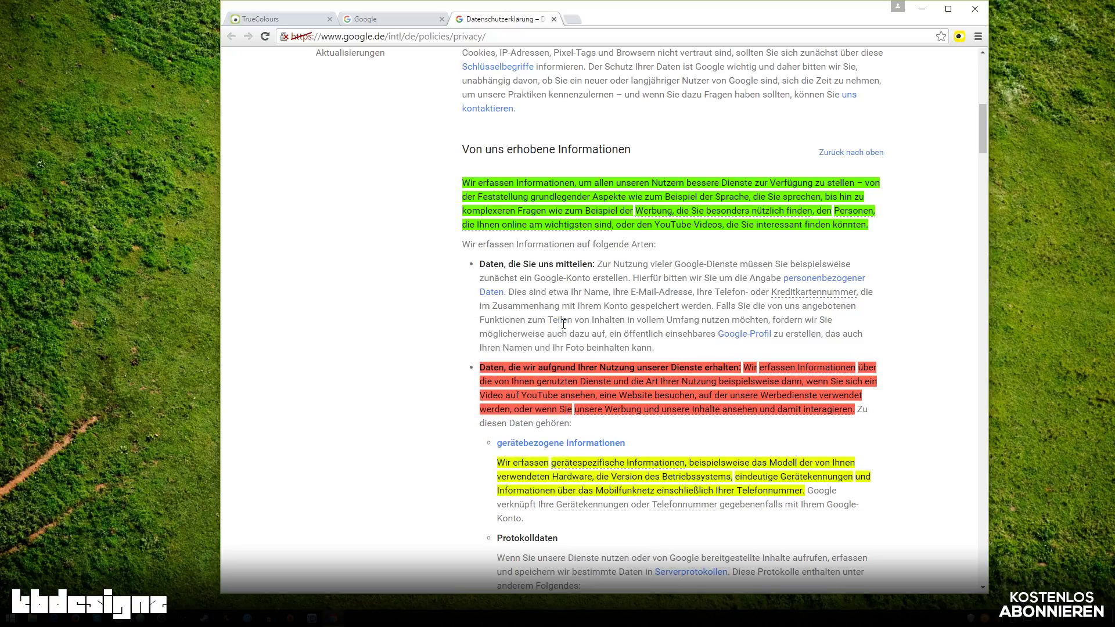
View the examples for gerätespezifische Informationen and Cookies oder ähnliche Technologien
{"action": "scroll", "coordinate": [636, 423], "scroll_direction": "down", "scroll_amount": 1}
{"action": "left_click", "coordinate": [623, 410]}
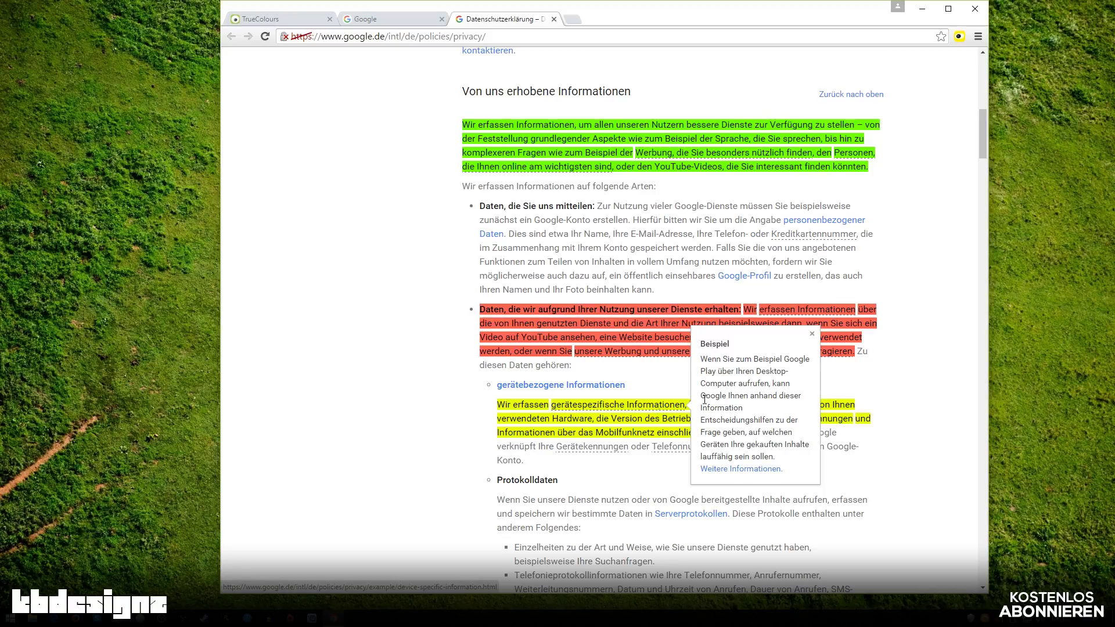
{"action": "left_click", "coordinate": [812, 336]}
{"action": "scroll", "coordinate": [877, 344], "scroll_direction": "down", "scroll_amount": 3}
{"action": "scroll", "coordinate": [878, 343], "scroll_direction": "down", "scroll_amount": 3}
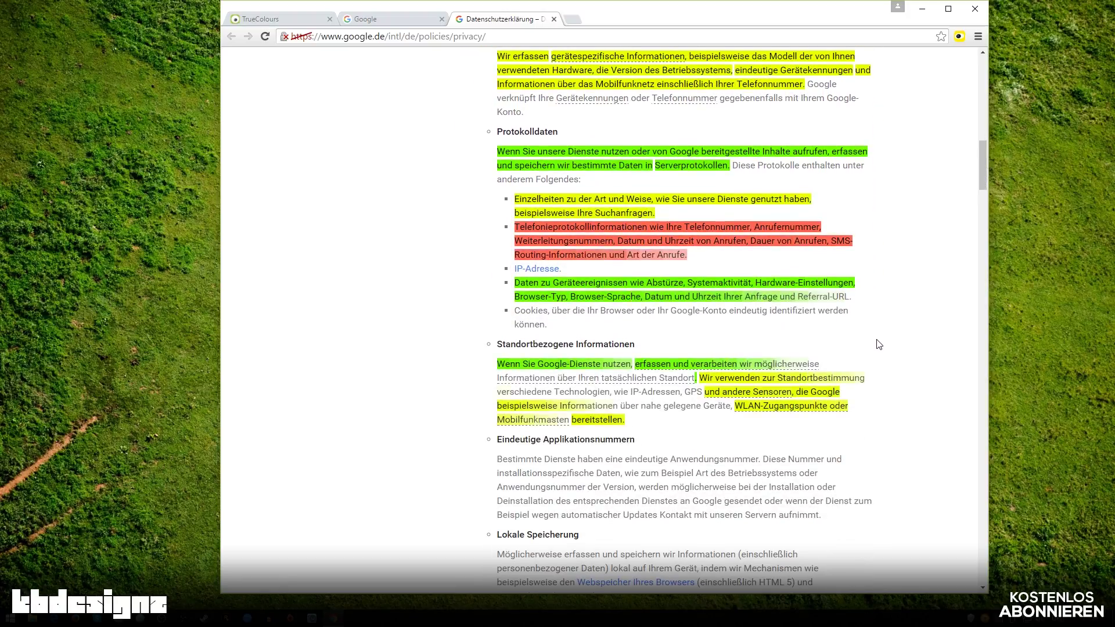
{"action": "scroll", "coordinate": [877, 344], "scroll_direction": "down", "scroll_amount": 1}
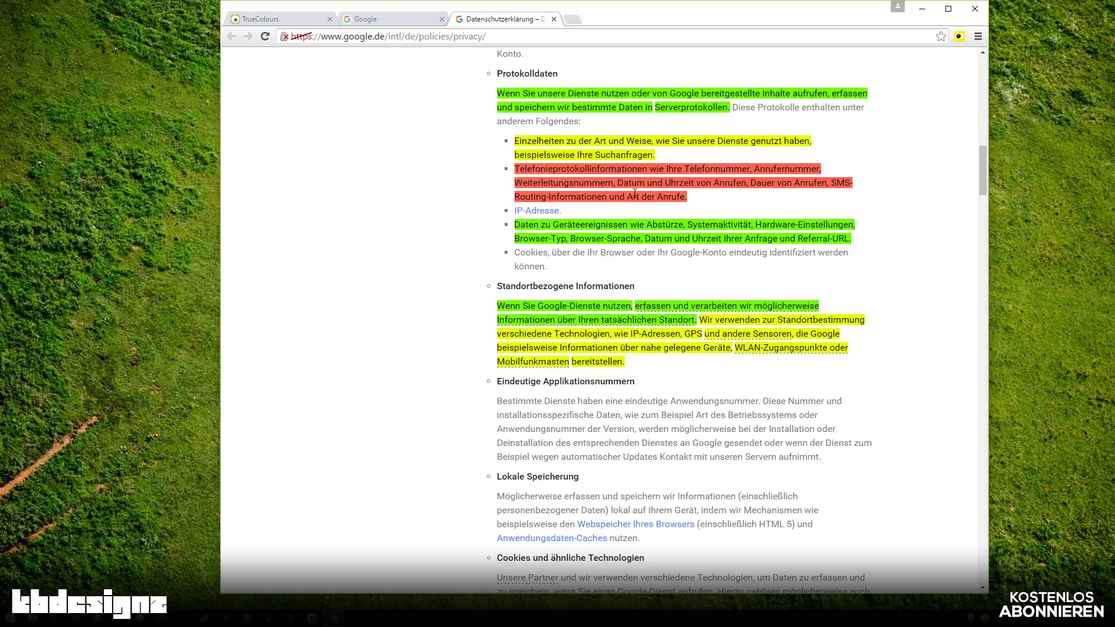
{"action": "scroll", "coordinate": [634, 193], "scroll_direction": "down", "scroll_amount": 7}
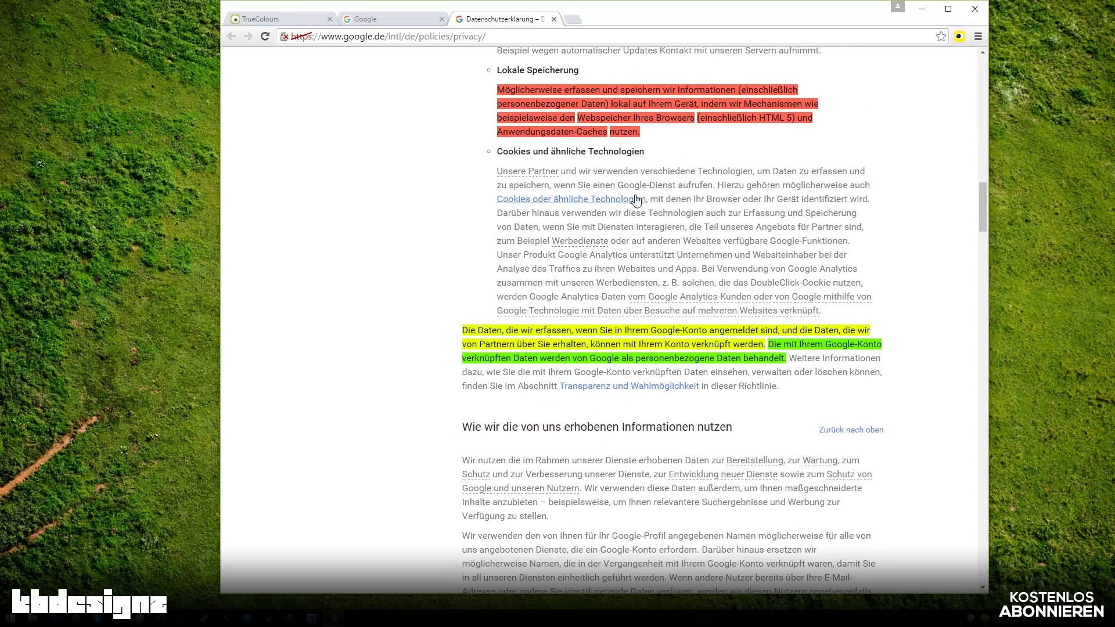
{"action": "left_click", "coordinate": [638, 200]}
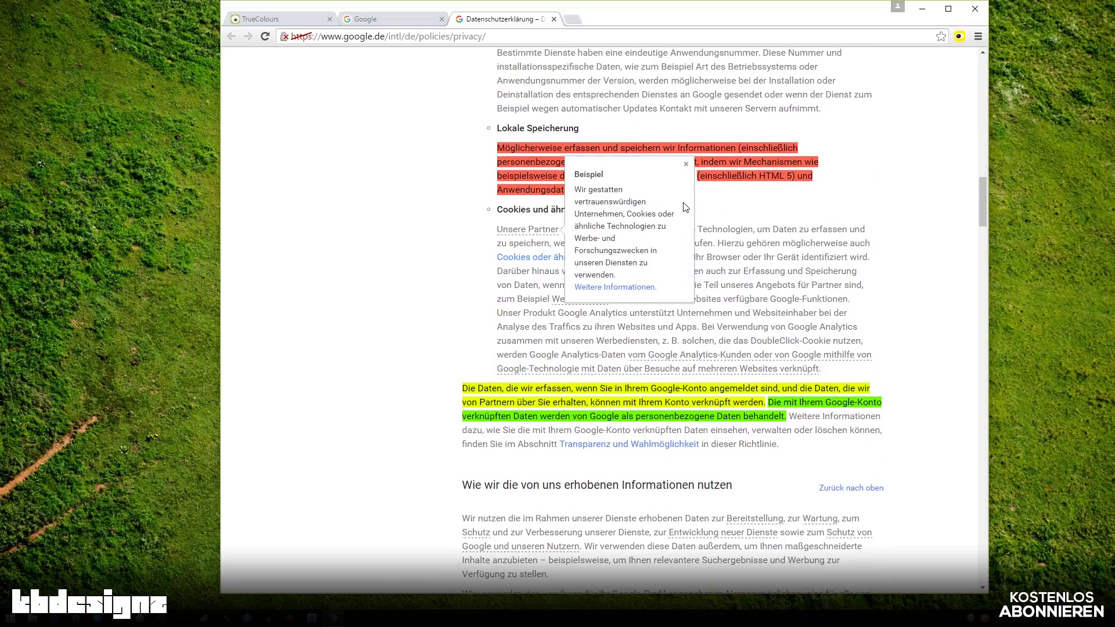
Scroll further, view the location passage example, then return to the google.de tab
{"action": "scroll", "coordinate": [685, 203], "scroll_direction": "down", "scroll_amount": 12}
{"action": "scroll", "coordinate": [691, 208], "scroll_direction": "down", "scroll_amount": 11}
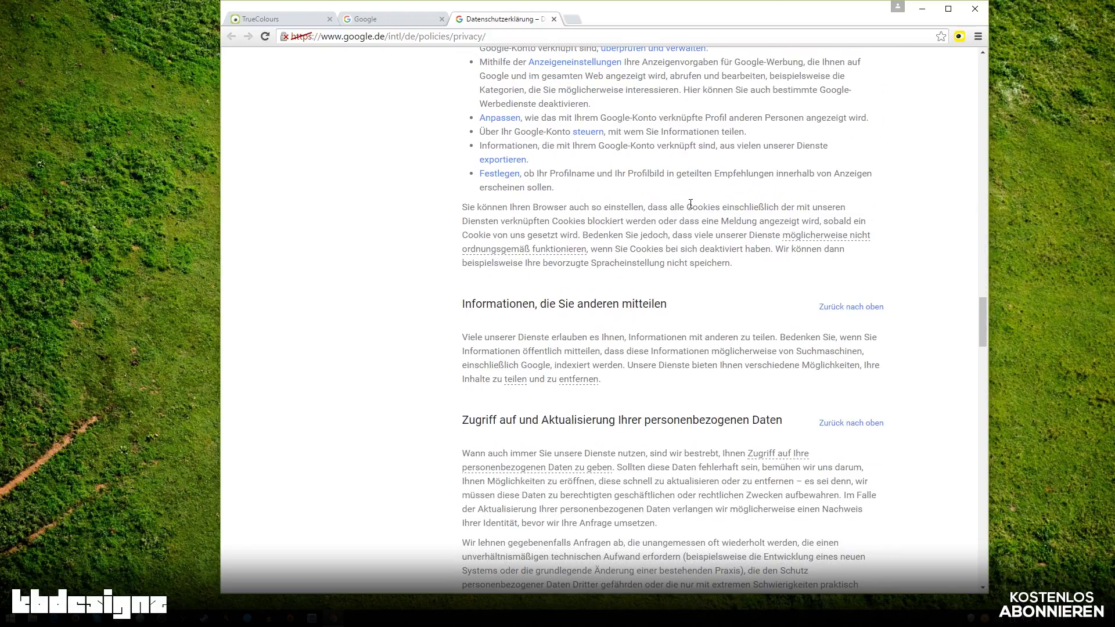
{"action": "scroll", "coordinate": [692, 206], "scroll_direction": "down", "scroll_amount": 3}
{"action": "scroll", "coordinate": [691, 209], "scroll_direction": "down", "scroll_amount": 17}
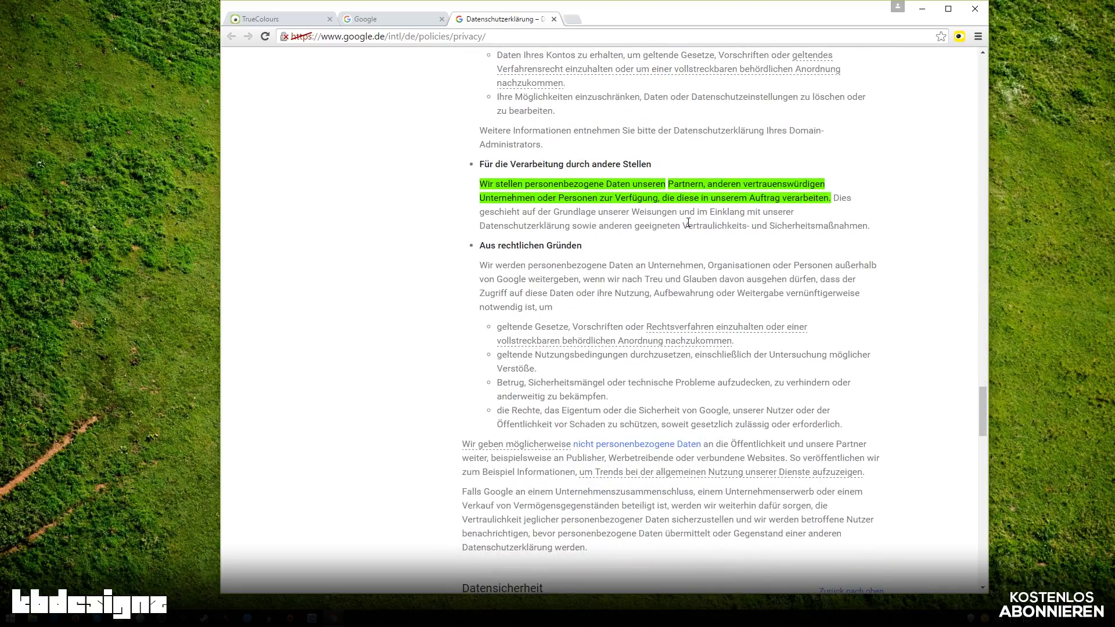
{"action": "scroll", "coordinate": [688, 222], "scroll_direction": "down", "scroll_amount": 12}
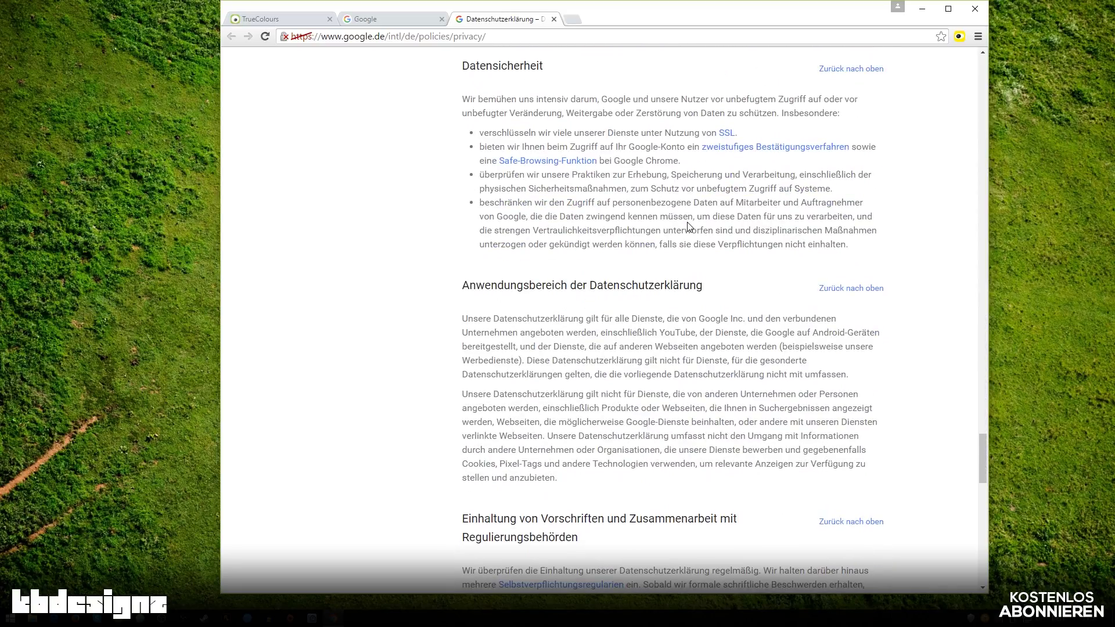
{"action": "scroll", "coordinate": [688, 222], "scroll_direction": "down", "scroll_amount": 14}
{"action": "scroll", "coordinate": [688, 225], "scroll_direction": "up", "scroll_amount": 9}
{"action": "scroll", "coordinate": [689, 226], "scroll_direction": "up", "scroll_amount": 15}
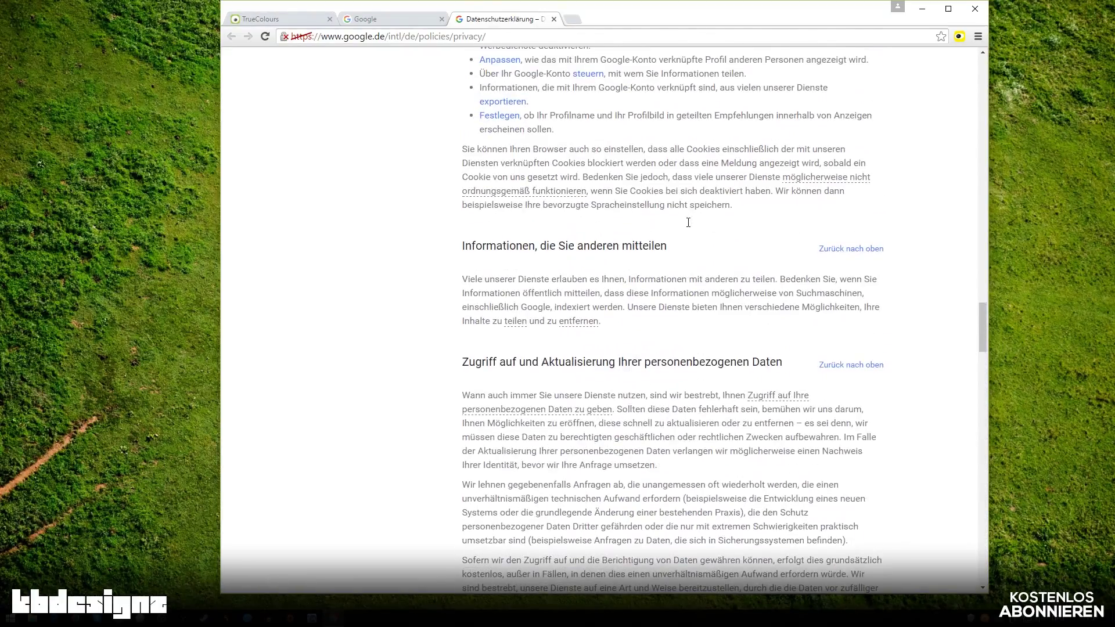
{"action": "scroll", "coordinate": [688, 222], "scroll_direction": "up", "scroll_amount": 20}
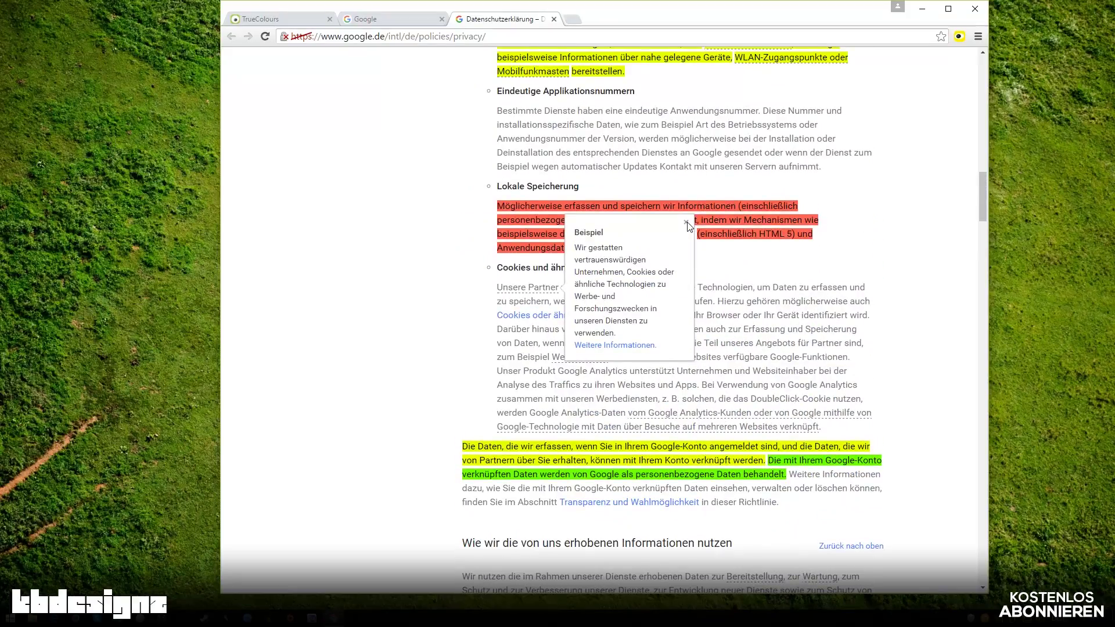
{"action": "left_click", "coordinate": [720, 276]}
{"action": "scroll", "coordinate": [690, 429], "scroll_direction": "up", "scroll_amount": 15}
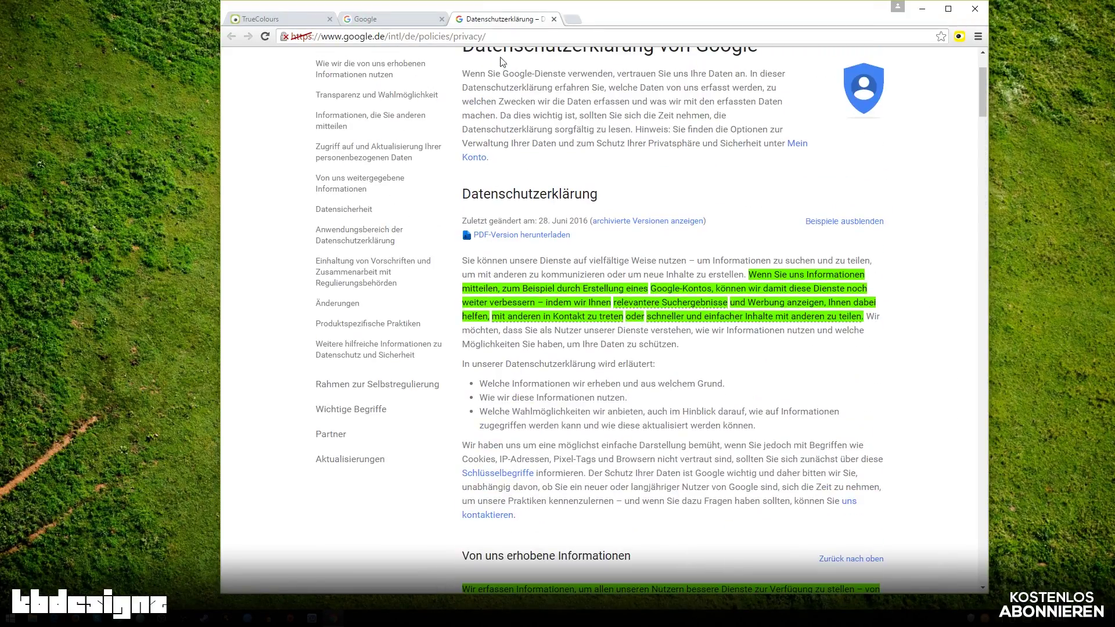
{"action": "left_click", "coordinate": [414, 22]}
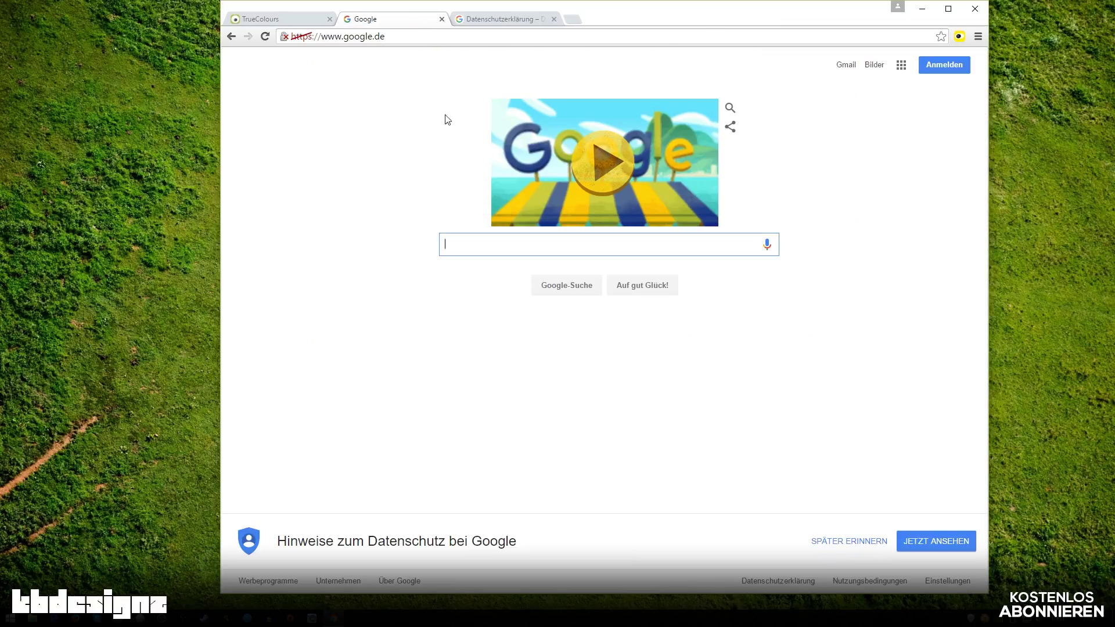
Search for facebook, open Facebook, and open its highlighted Datenrichtlinie via TrueColours
{"action": "type", "text": "facebook"}
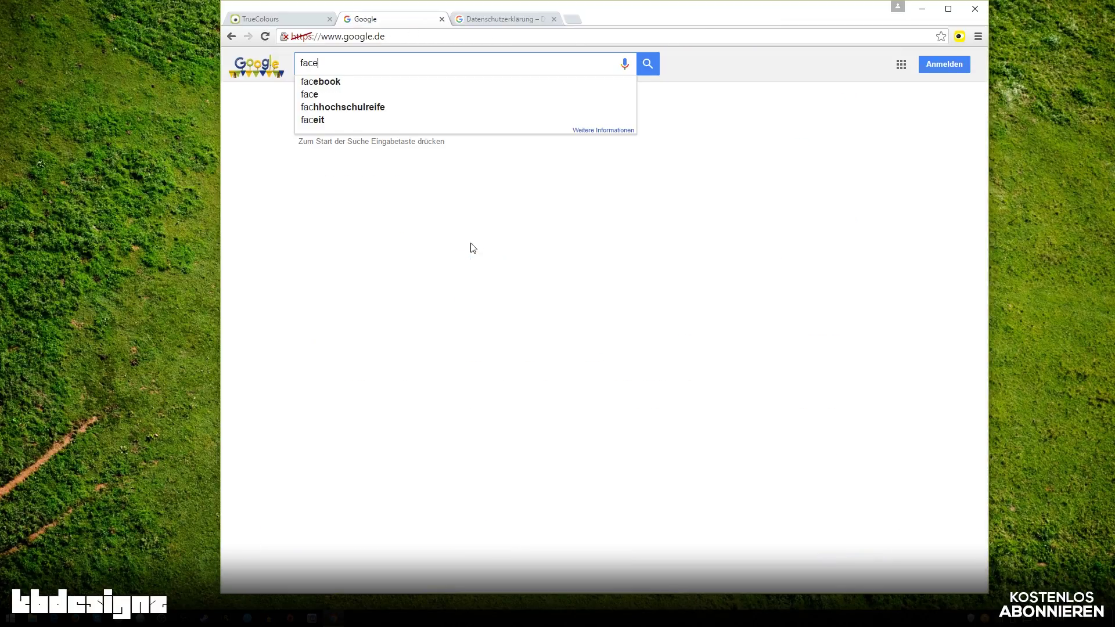
{"action": "left_click", "coordinate": [472, 246]}
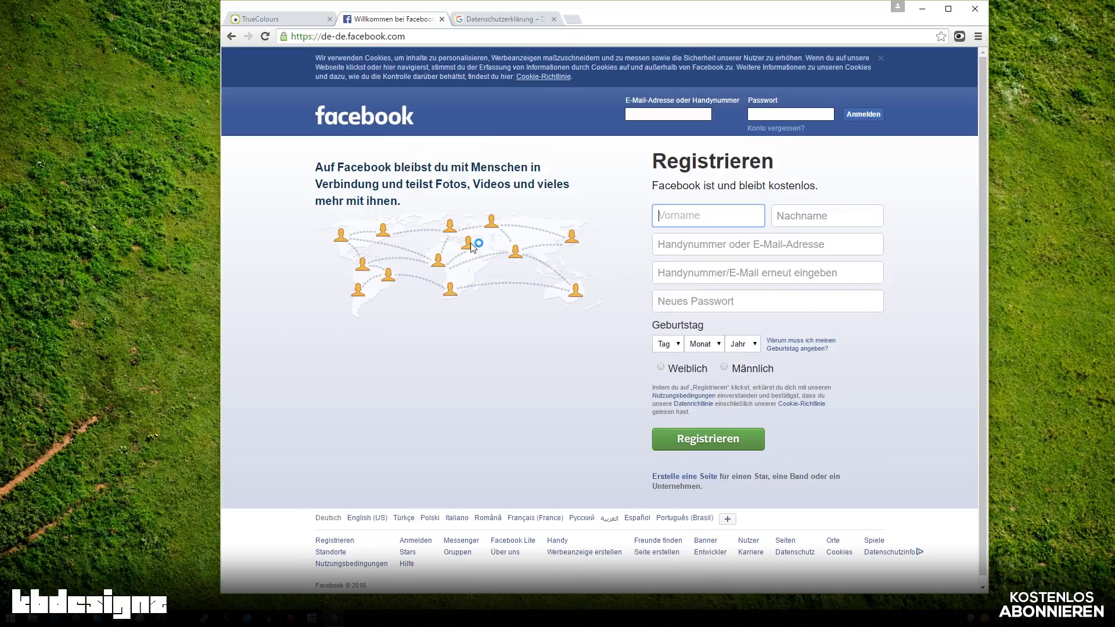
{"action": "left_click", "coordinate": [957, 36]}
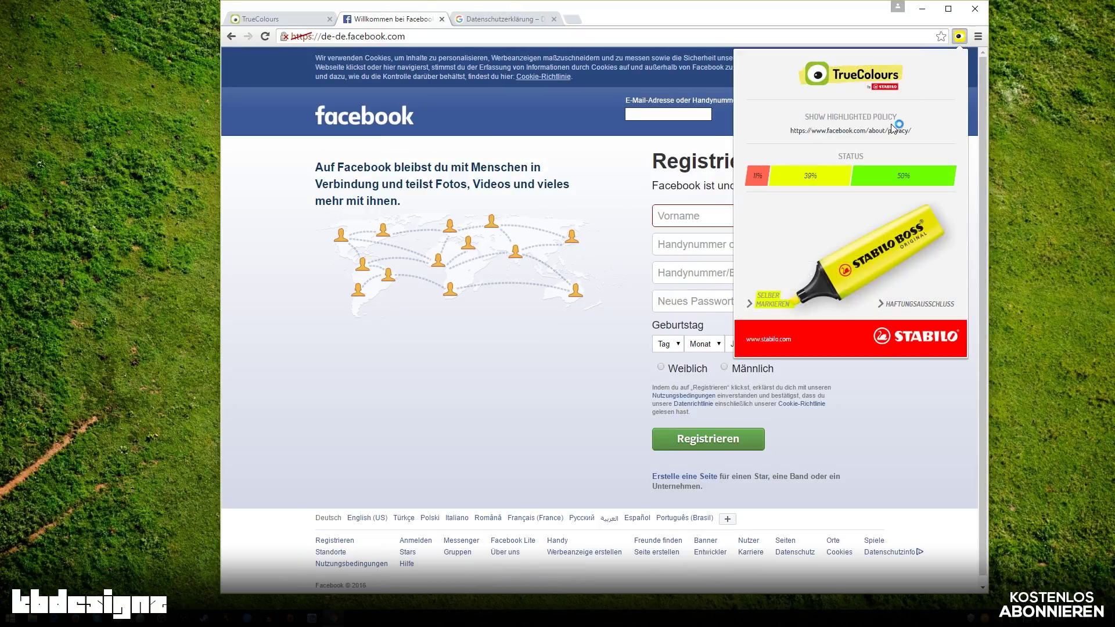
{"action": "left_click", "coordinate": [889, 129]}
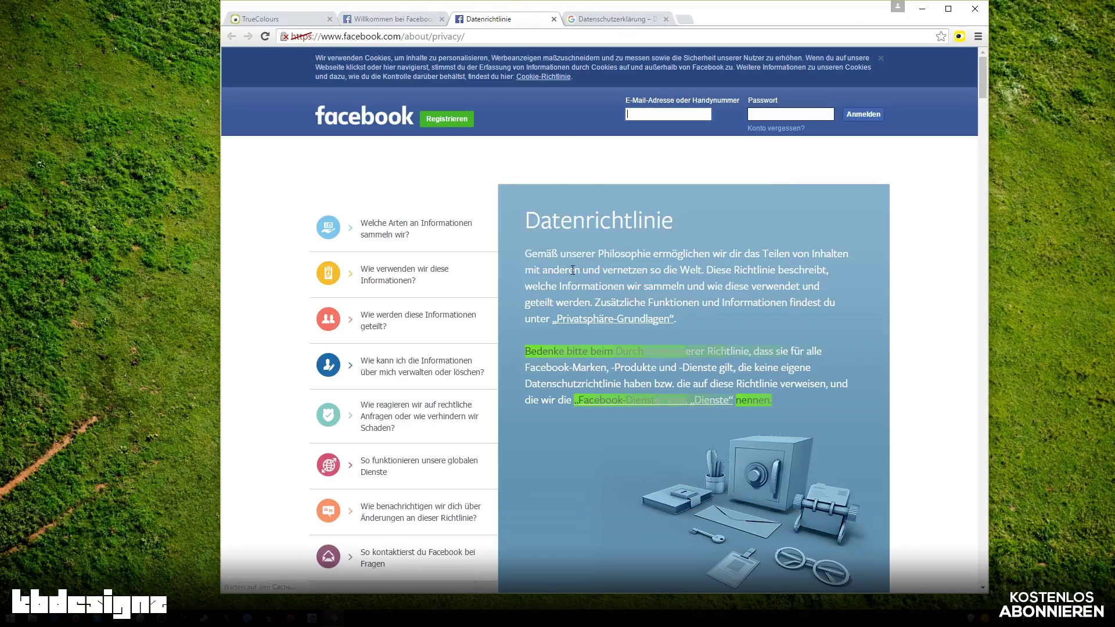
Scroll through the highlighted Datenrichtlinie and show TrueColours' 11%/39%/50% rating
{"action": "scroll", "coordinate": [638, 291], "scroll_direction": "down", "scroll_amount": 2}
{"action": "scroll", "coordinate": [639, 293], "scroll_direction": "down", "scroll_amount": 12}
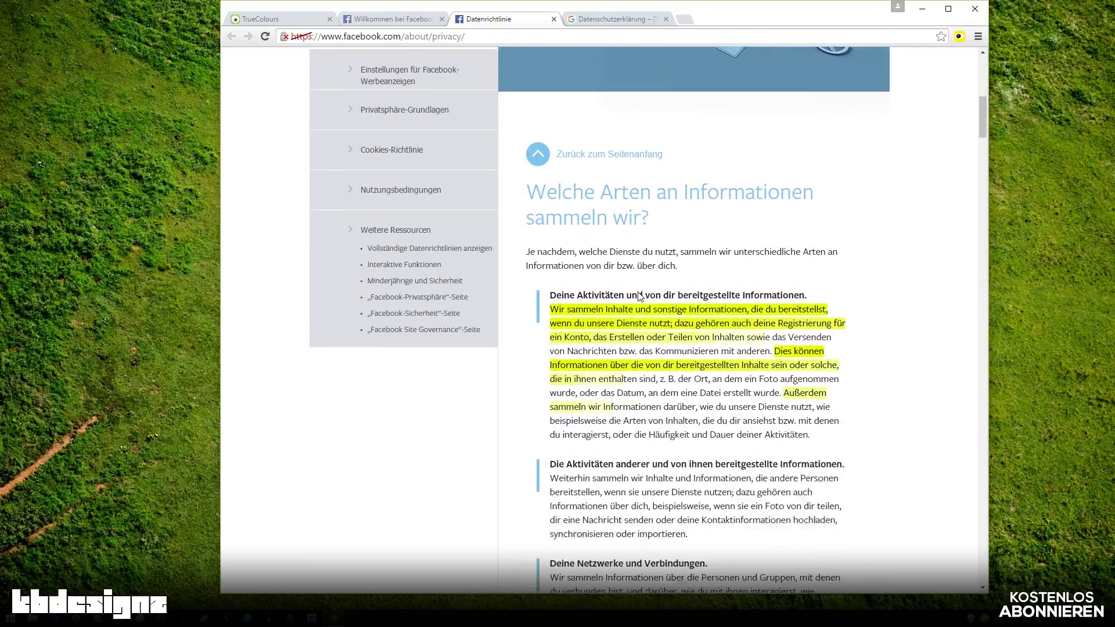
{"action": "scroll", "coordinate": [639, 292], "scroll_direction": "down", "scroll_amount": 3}
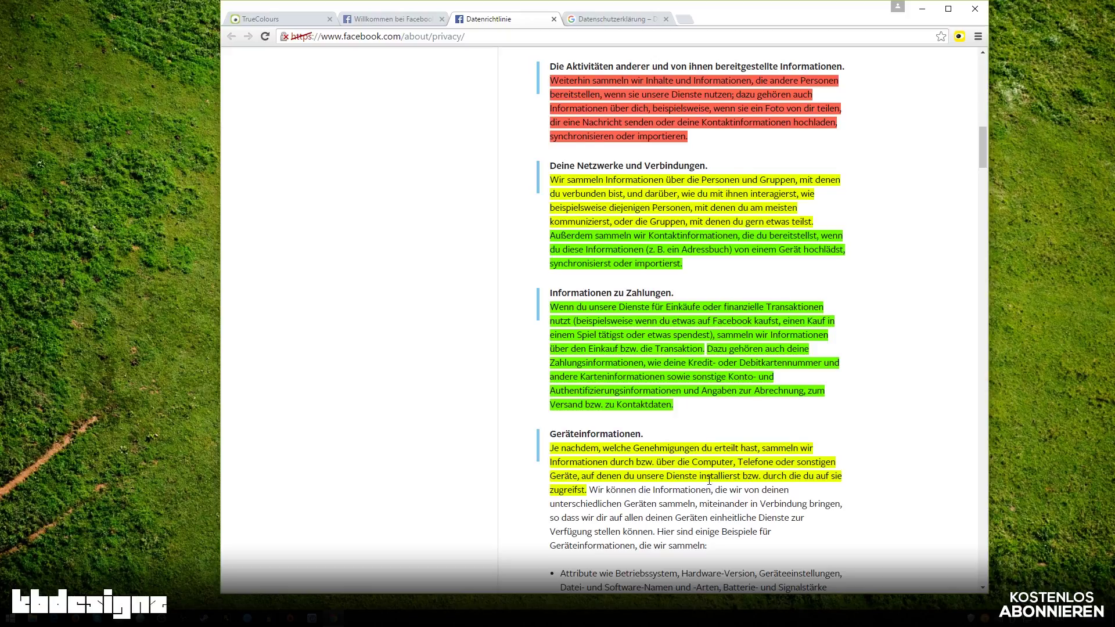
{"action": "scroll", "coordinate": [711, 506], "scroll_direction": "down", "scroll_amount": 4}
{"action": "scroll", "coordinate": [712, 475], "scroll_direction": "down", "scroll_amount": 9}
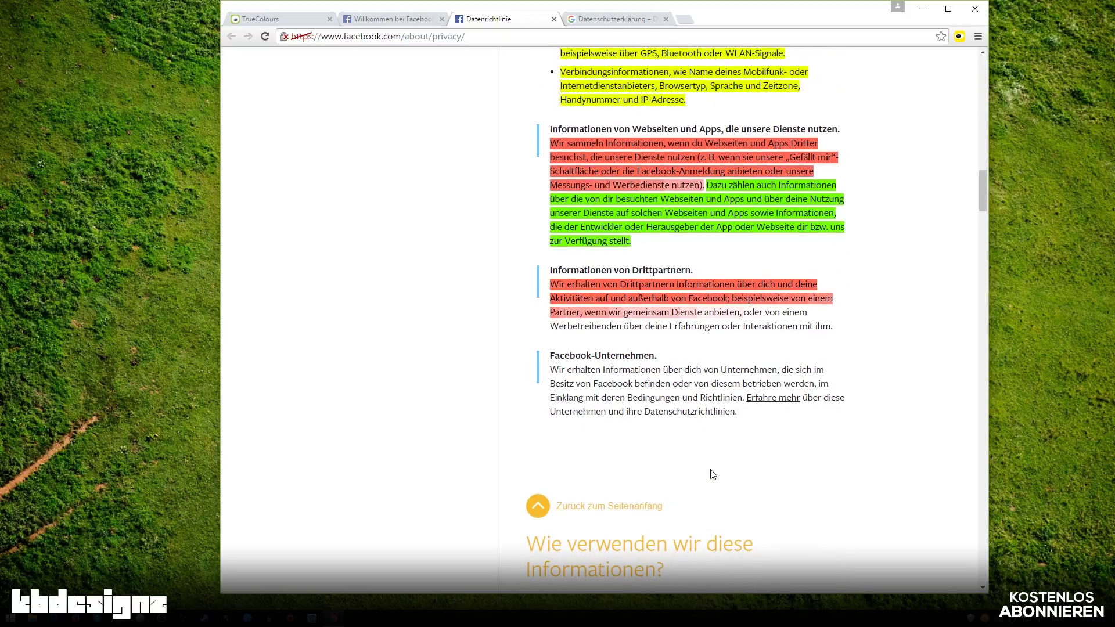
{"action": "scroll", "coordinate": [712, 474], "scroll_direction": "down", "scroll_amount": 10}
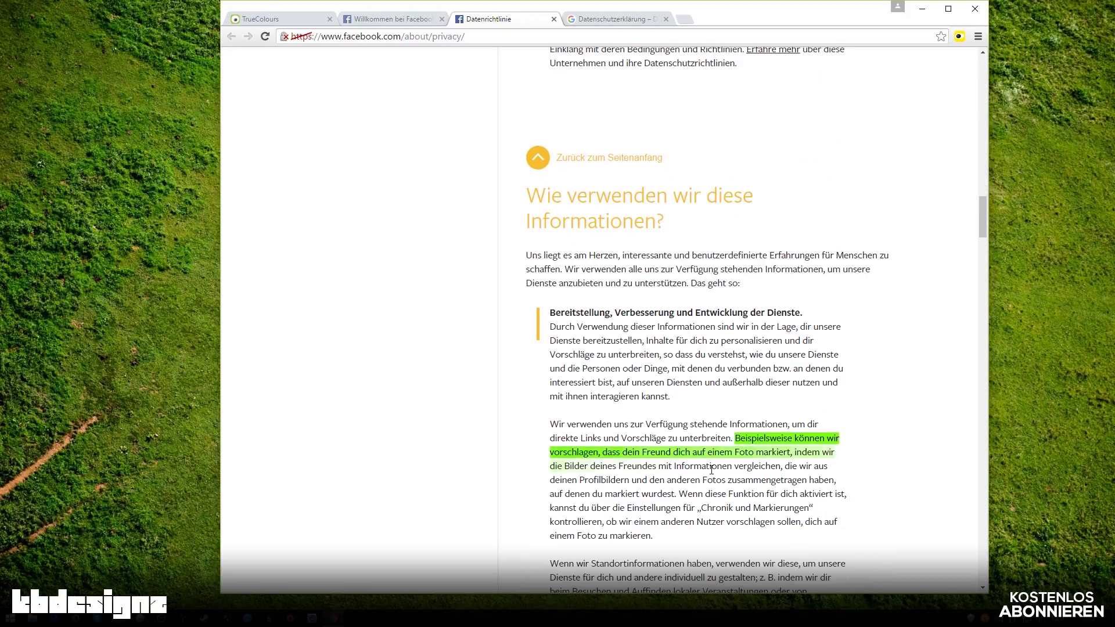
{"action": "scroll", "coordinate": [712, 475], "scroll_direction": "down", "scroll_amount": 7}
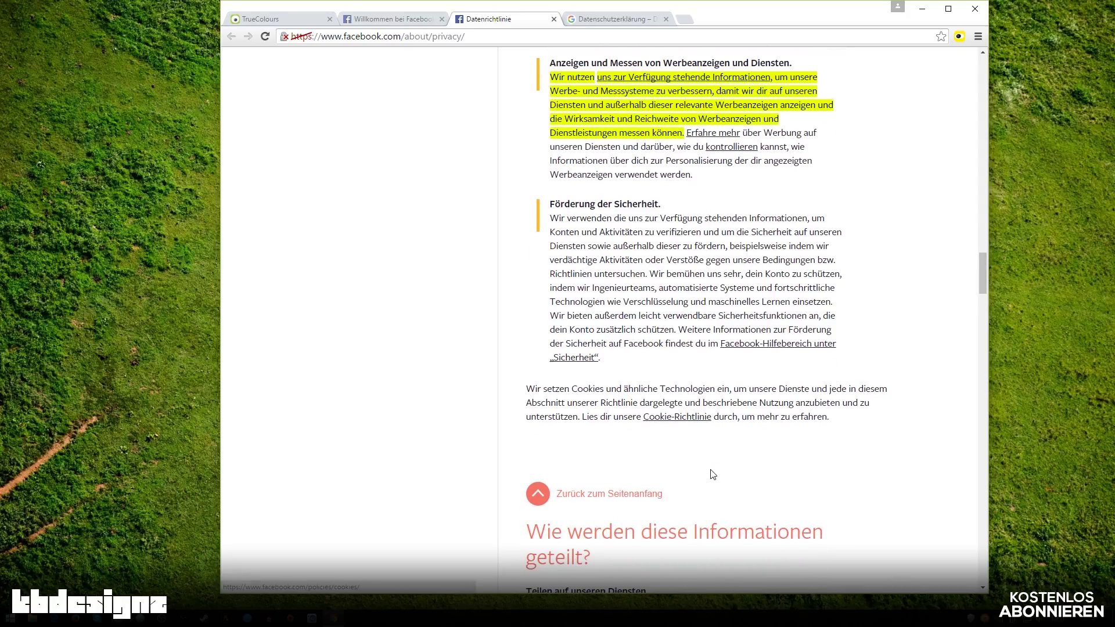
{"action": "scroll", "coordinate": [712, 469], "scroll_direction": "down", "scroll_amount": 8}
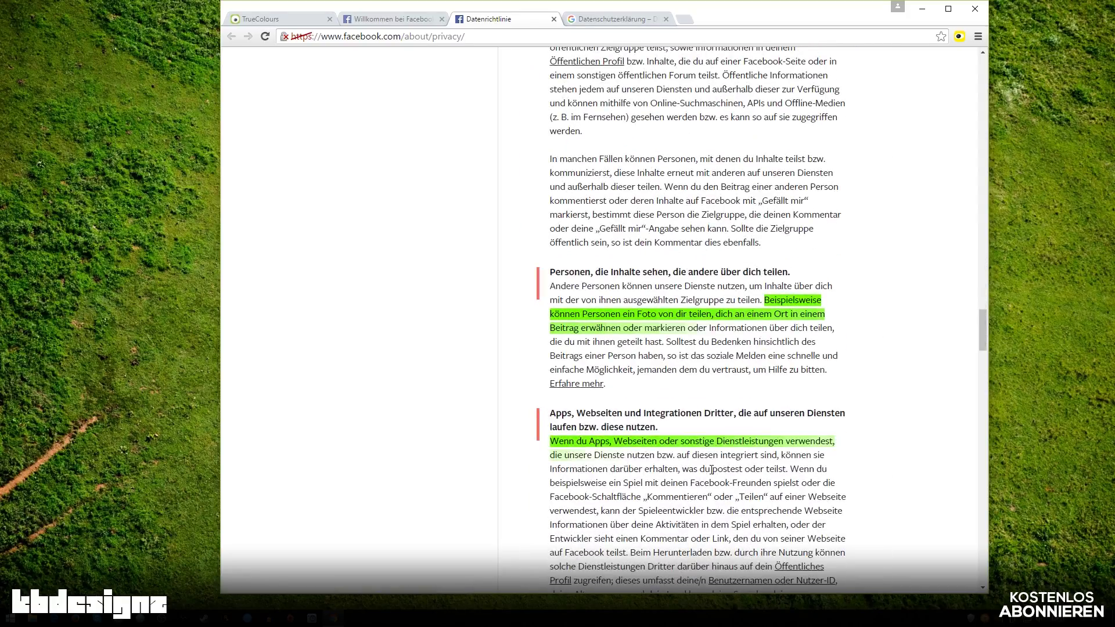
{"action": "scroll", "coordinate": [703, 400], "scroll_direction": "up", "scroll_amount": 8}
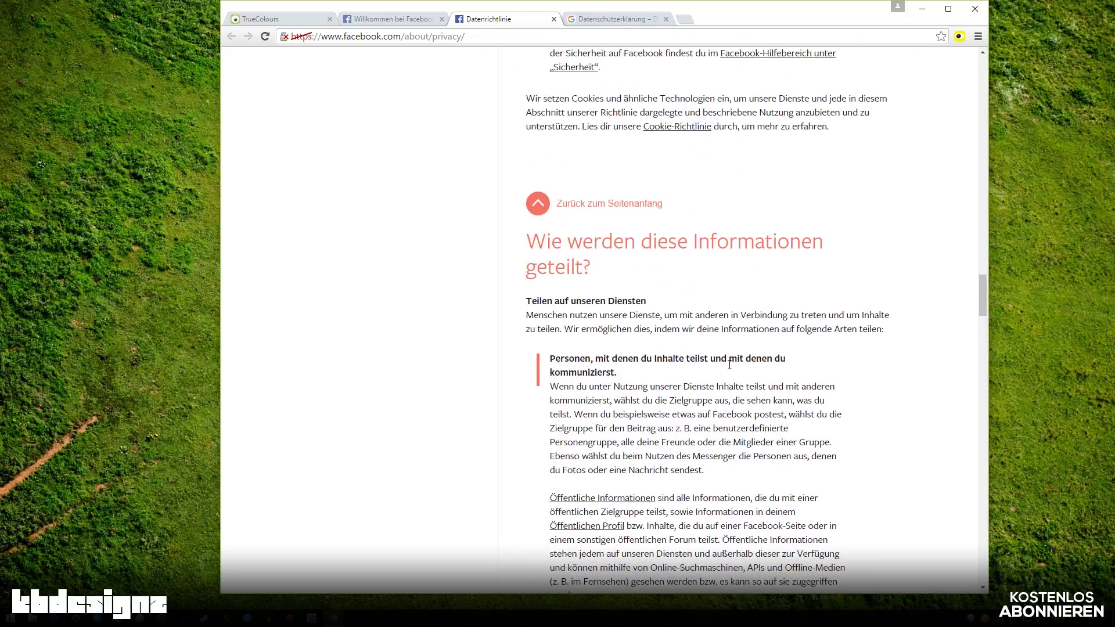
{"action": "scroll", "coordinate": [730, 365], "scroll_direction": "up", "scroll_amount": 20}
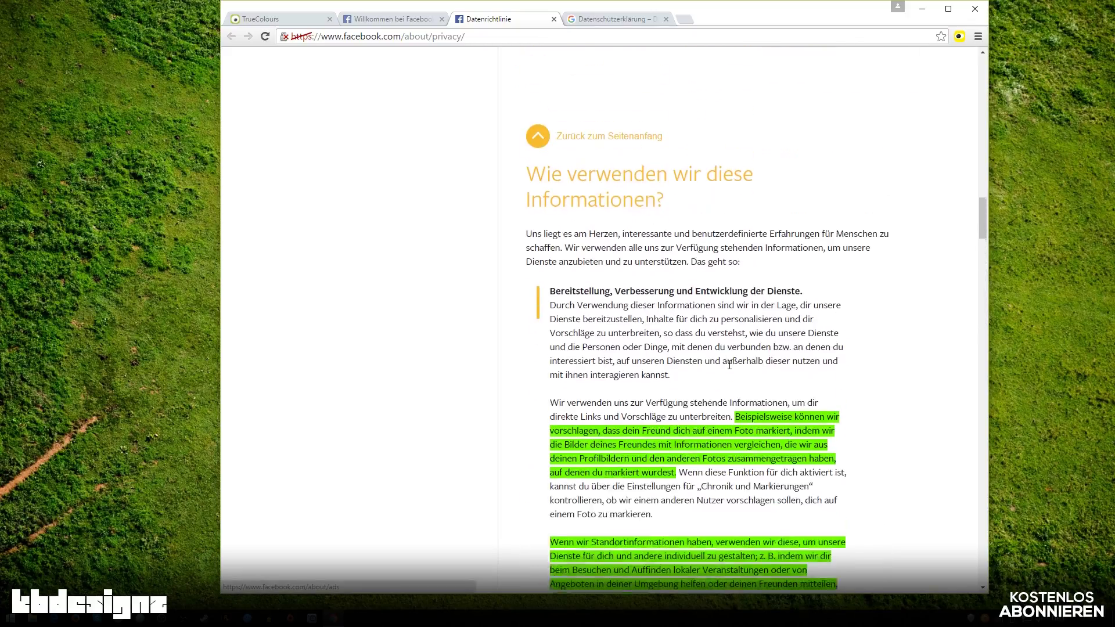
{"action": "scroll", "coordinate": [730, 365], "scroll_direction": "up", "scroll_amount": 8}
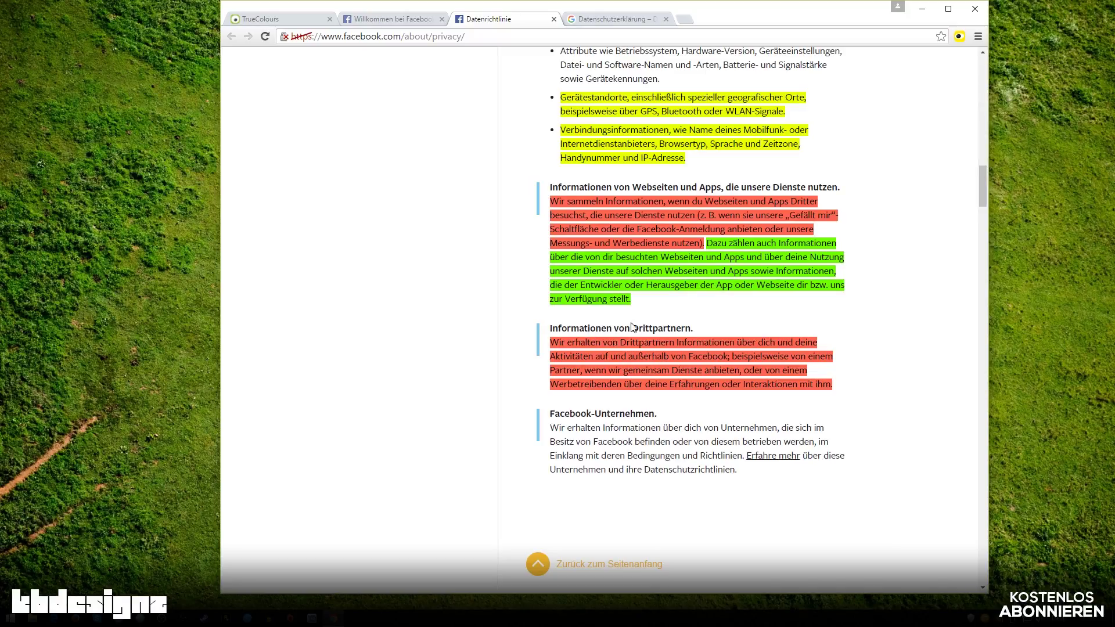
{"action": "left_click", "coordinate": [960, 36]}
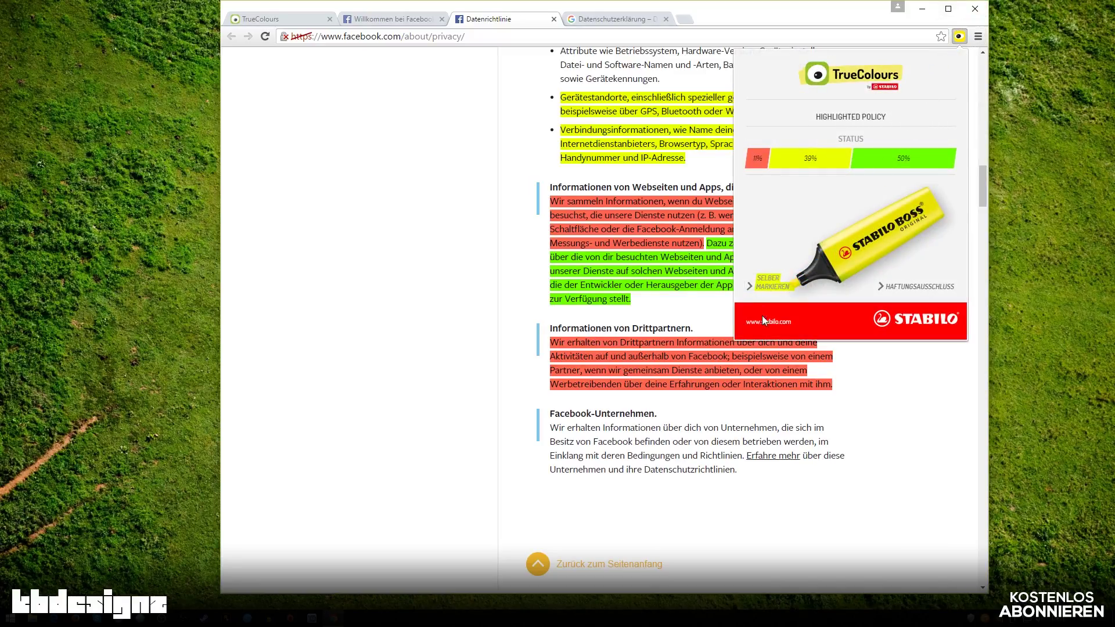
Using 'Selber markieren', mark the Informationen von Drittpartnern paragraph yellow and submit the markings
{"action": "left_click", "coordinate": [772, 288]}
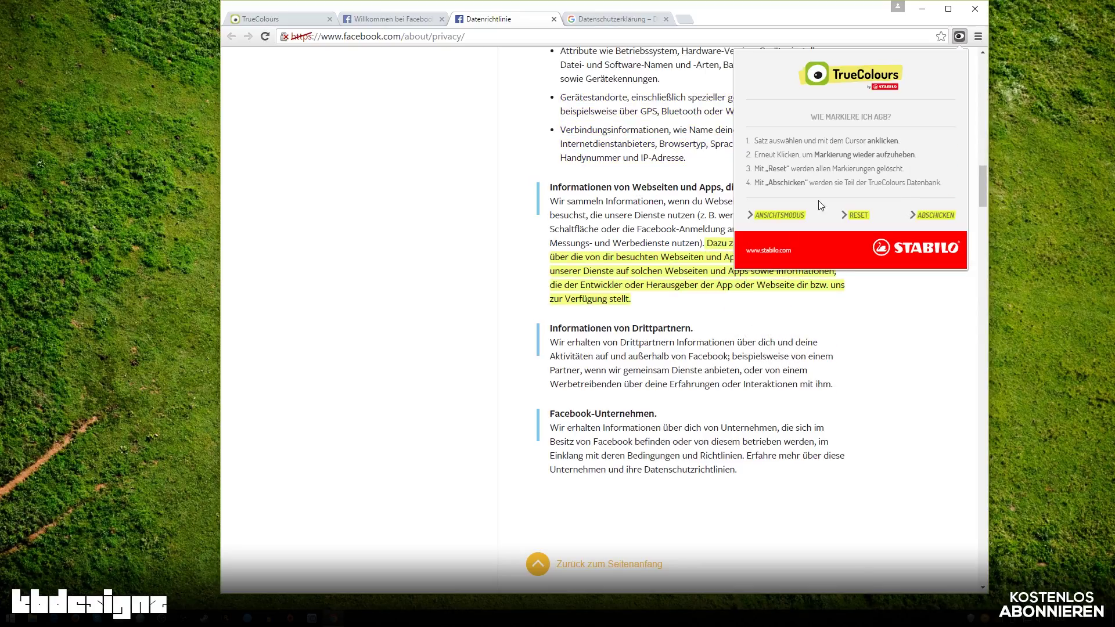
{"action": "left_click", "coordinate": [617, 359]}
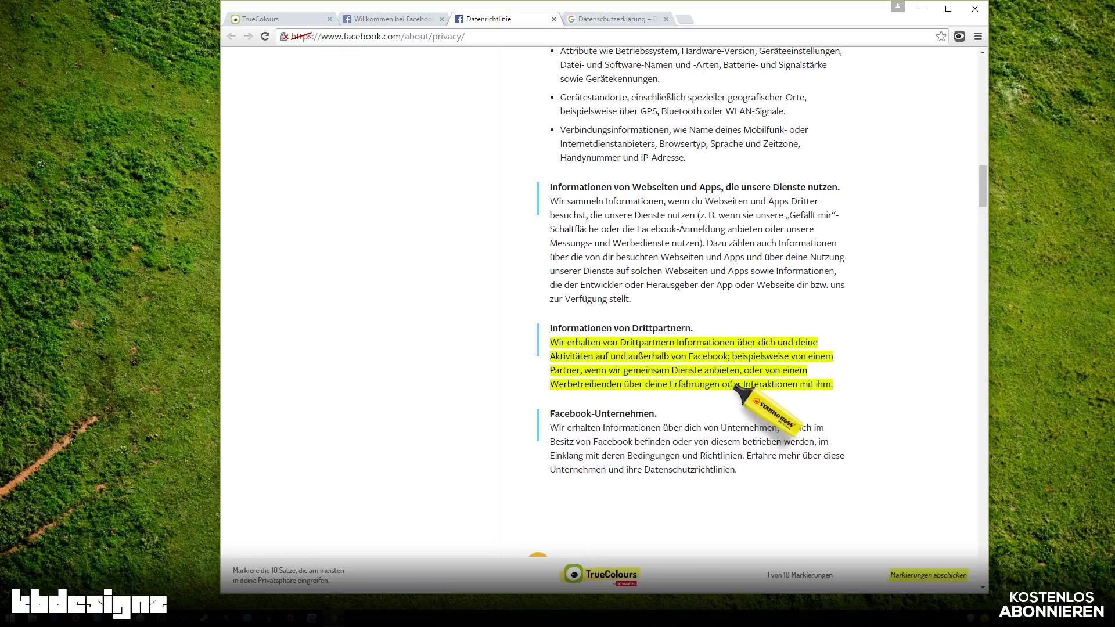
{"action": "left_click", "coordinate": [903, 578]}
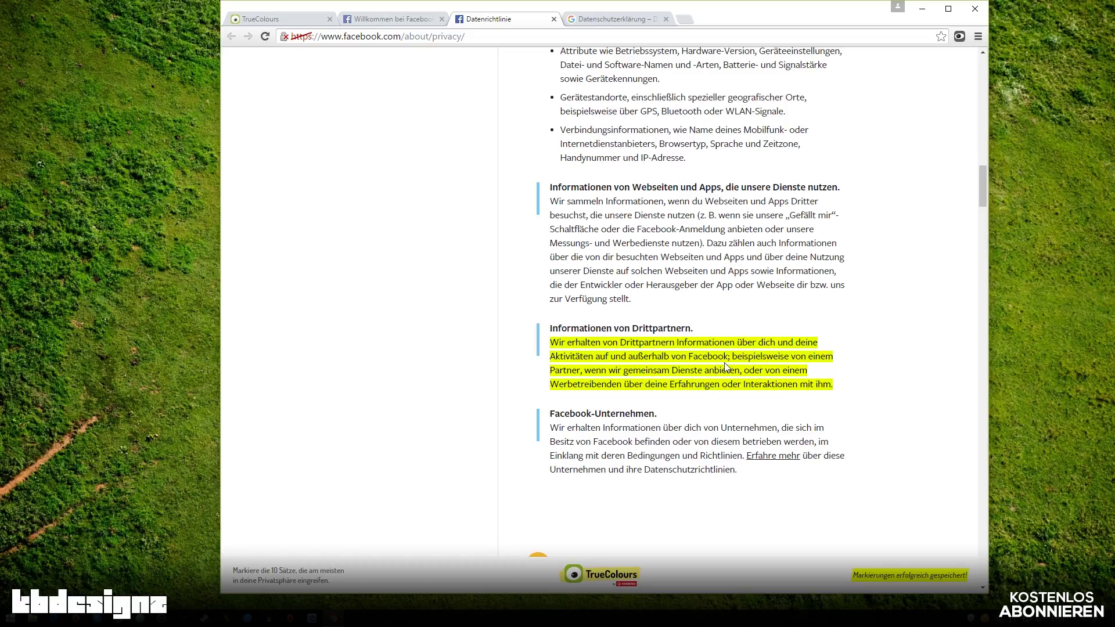
{"action": "scroll", "coordinate": [677, 359], "scroll_direction": "down", "scroll_amount": 2}
{"action": "scroll", "coordinate": [679, 360], "scroll_direction": "up", "scroll_amount": 4}
{"action": "scroll", "coordinate": [679, 360], "scroll_direction": "up", "scroll_amount": 15}
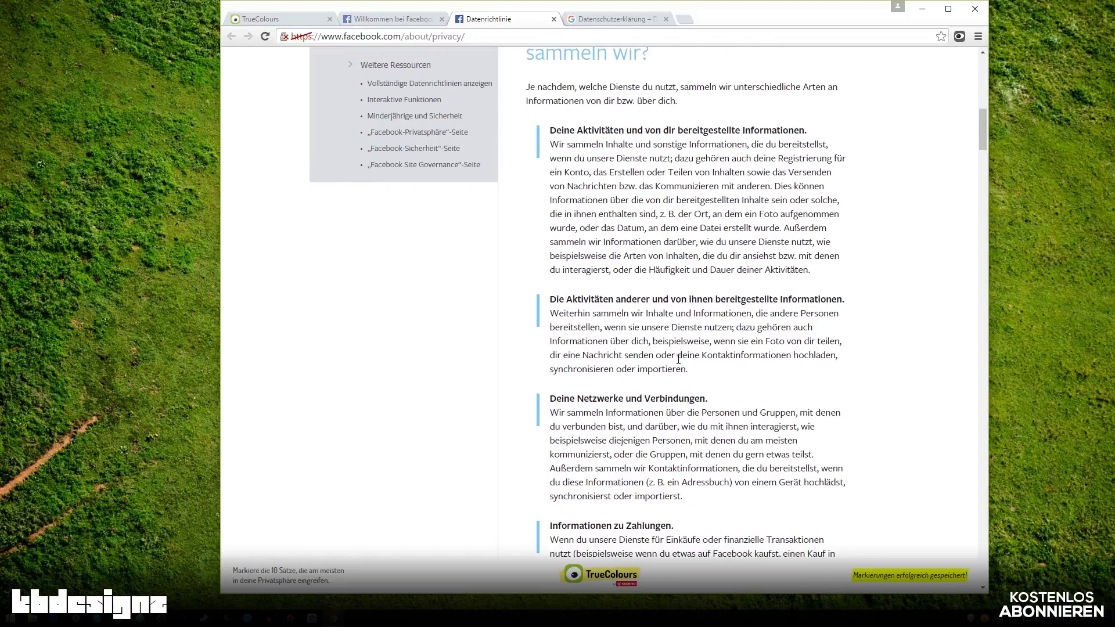
{"action": "scroll", "coordinate": [679, 359], "scroll_direction": "up", "scroll_amount": 4}
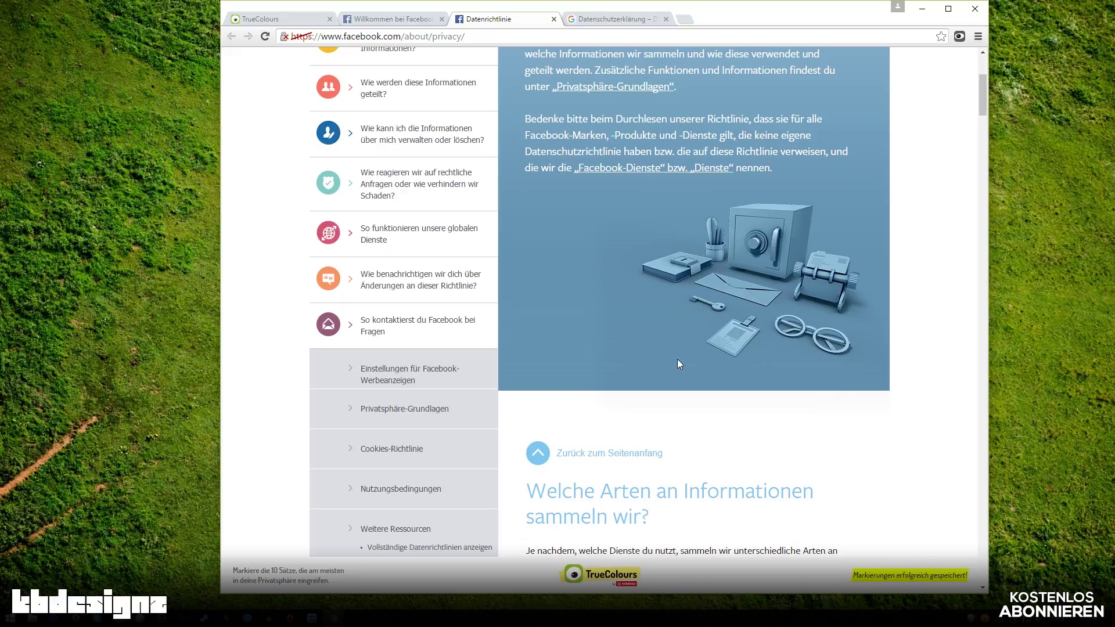
{"action": "scroll", "coordinate": [678, 359], "scroll_direction": "down", "scroll_amount": 10}
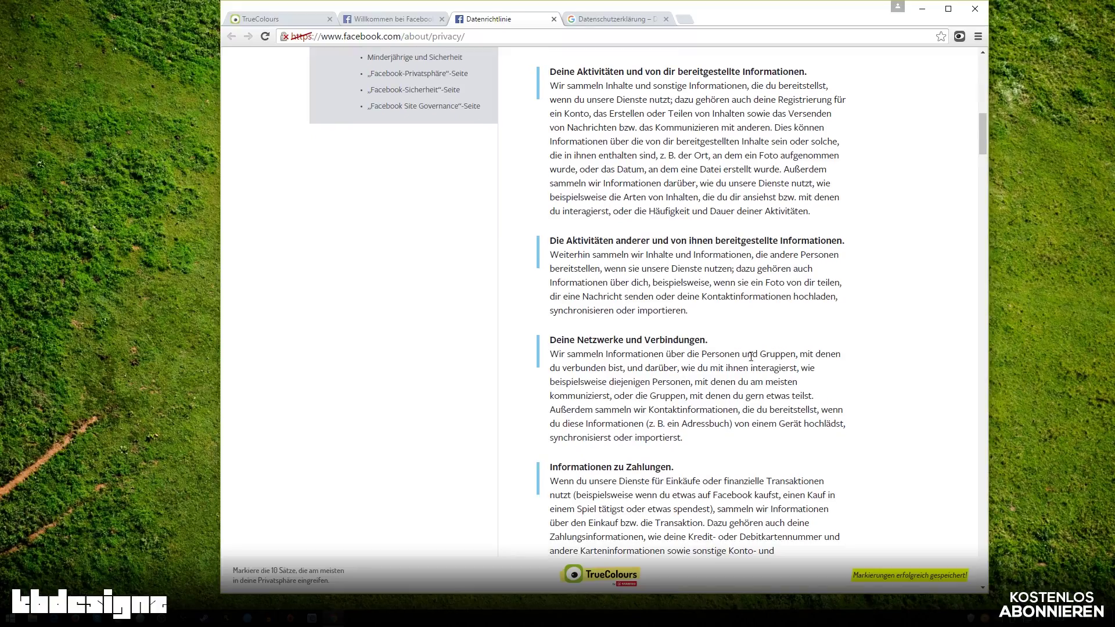
{"action": "scroll", "coordinate": [701, 359], "scroll_direction": "down", "scroll_amount": 10}
{"action": "left_click", "coordinate": [755, 418]}
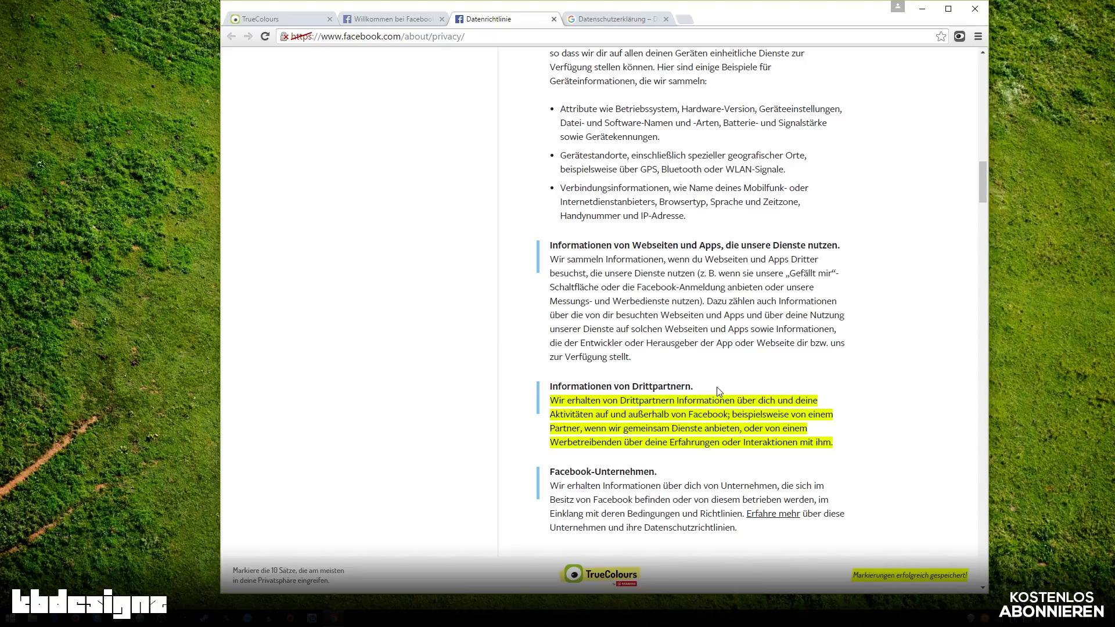
{"action": "scroll", "coordinate": [719, 388], "scroll_direction": "up", "scroll_amount": 7}
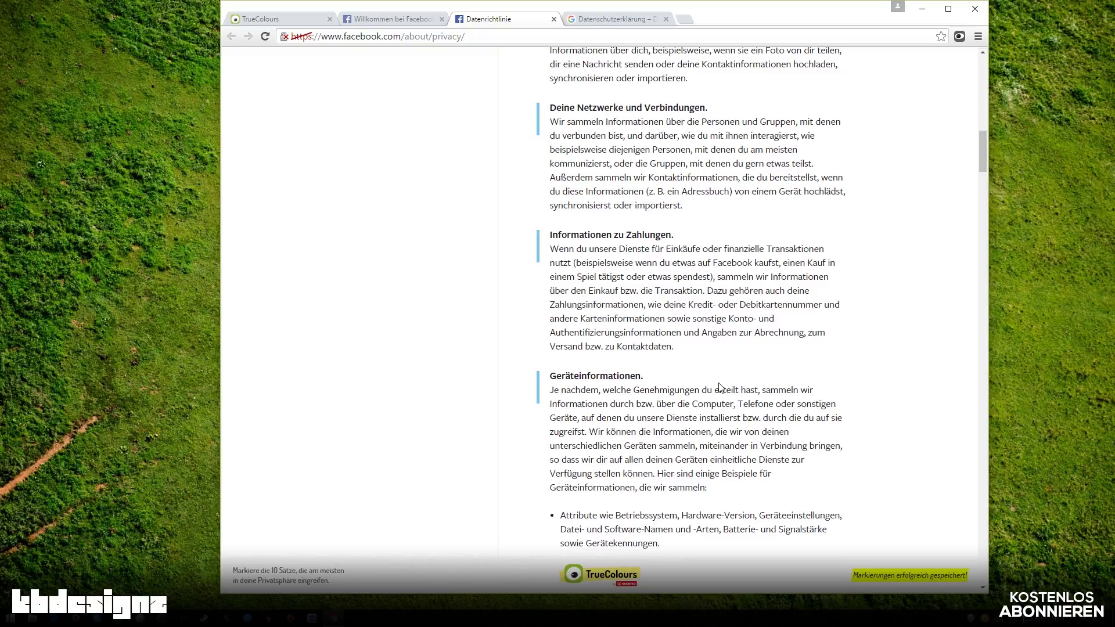
{"action": "scroll", "coordinate": [721, 387], "scroll_direction": "down", "scroll_amount": 7}
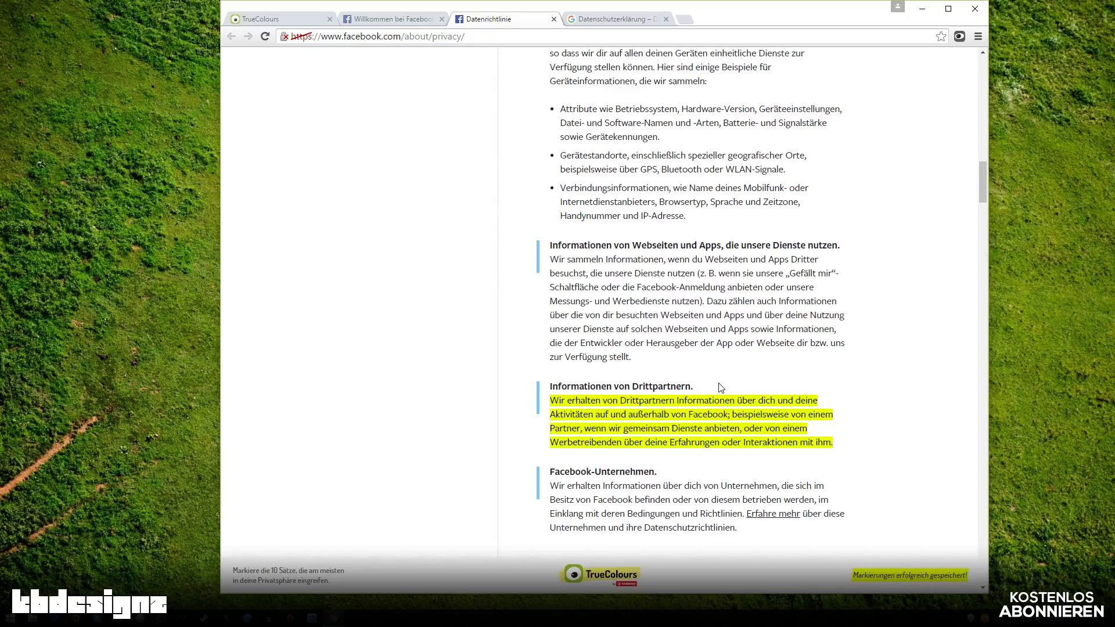
{"action": "scroll", "coordinate": [720, 388], "scroll_direction": "down", "scroll_amount": 3}
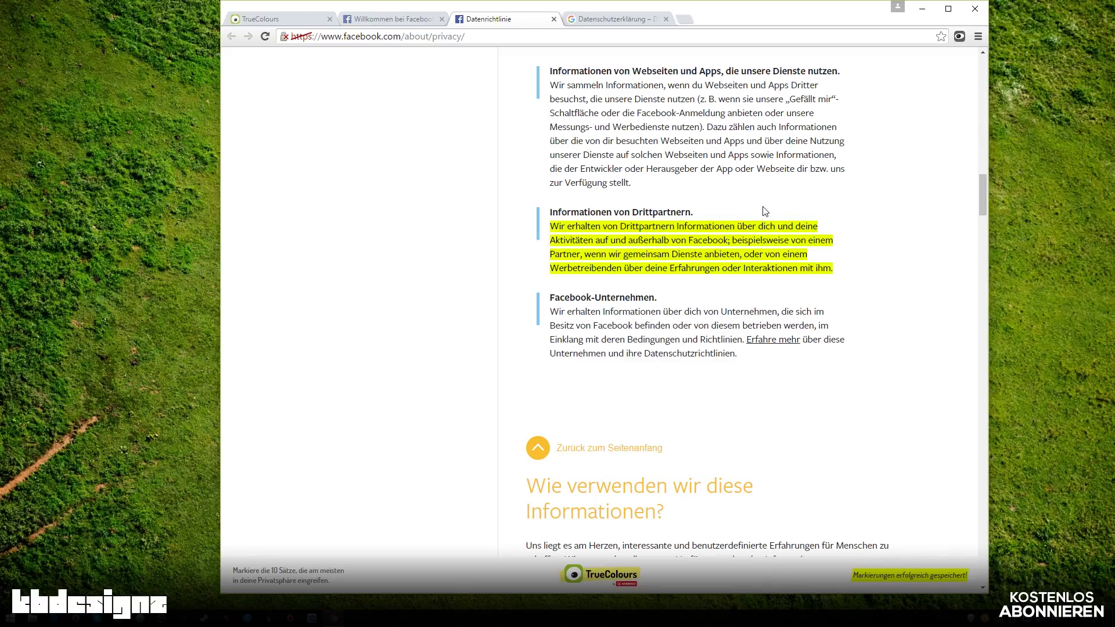
Minimize the Chrome window to show the Windows desktop
{"action": "left_click", "coordinate": [921, 9]}
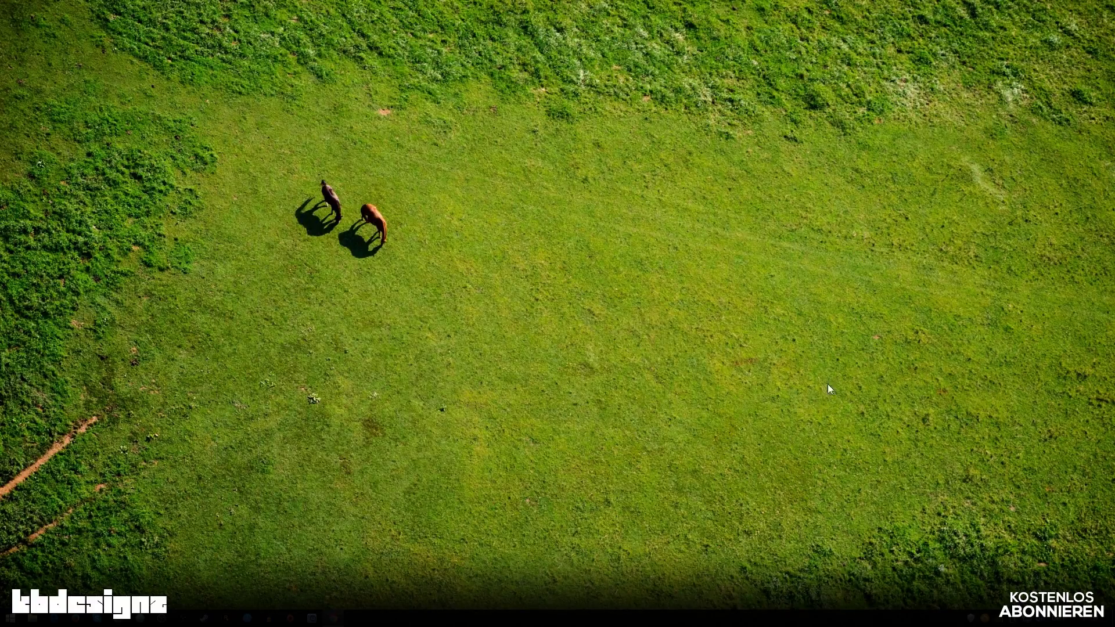